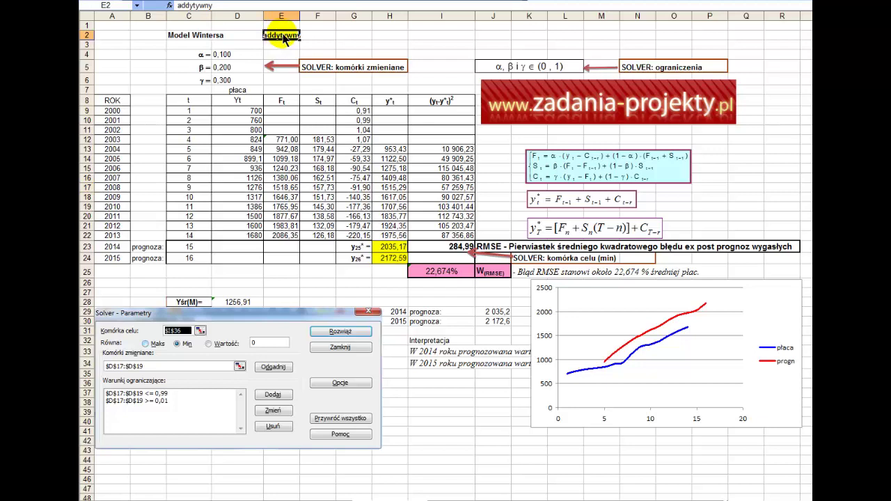
Highlight the years 2000–2013, the Yt wages, the fitted forecasts and the 2014–2015 forecasts.
left_click_drag(115, 112, 115, 235)
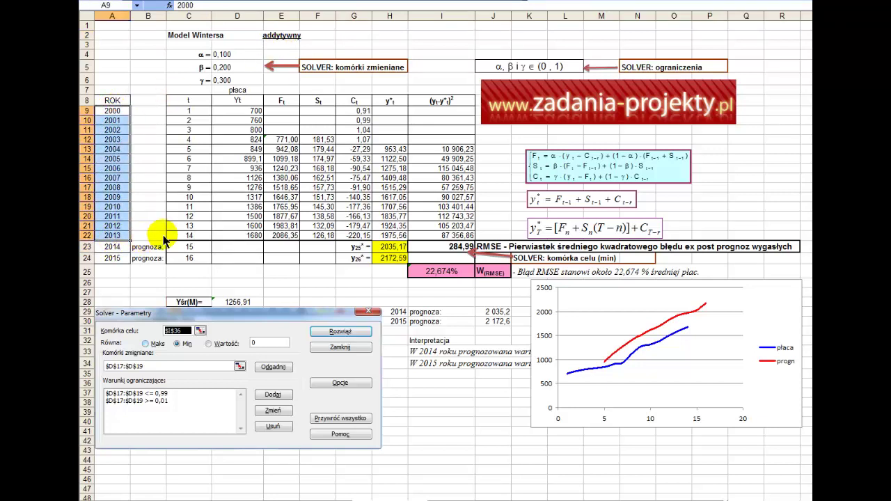
left_click_drag(234, 235, 232, 113)
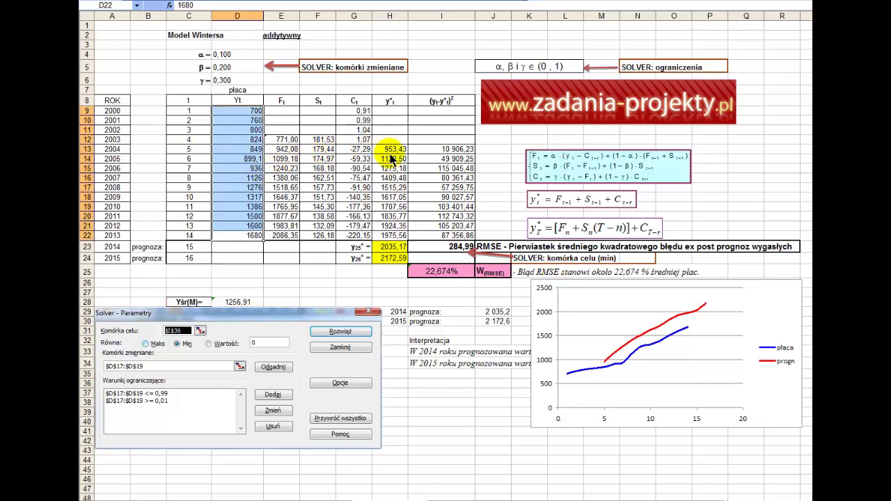
left_click_drag(390, 149, 381, 228)
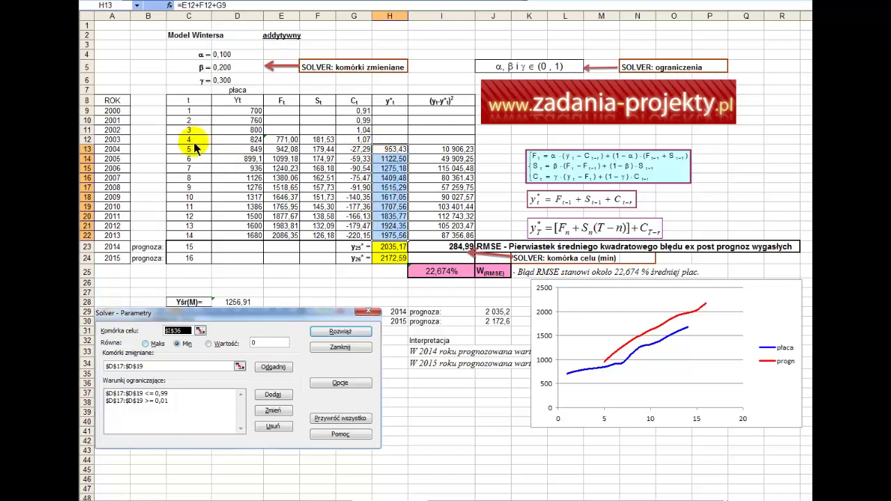
left_click_drag(383, 154, 382, 269)
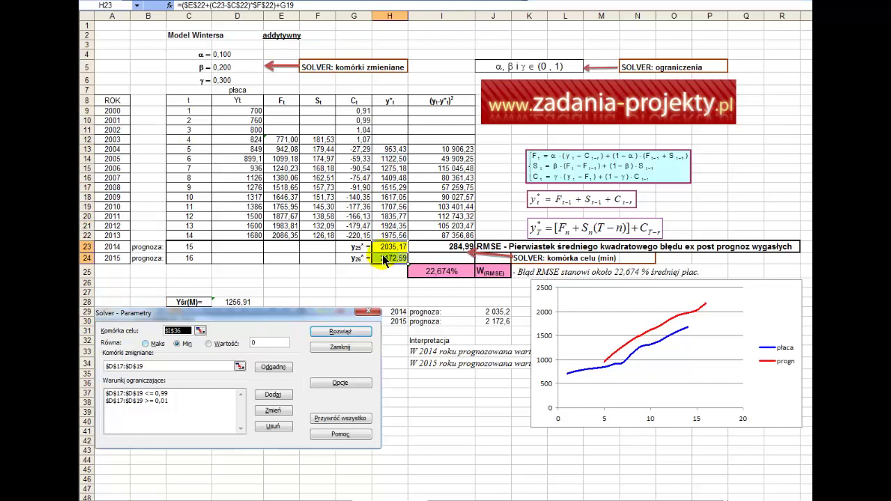
left_click_drag(112, 247, 113, 259)
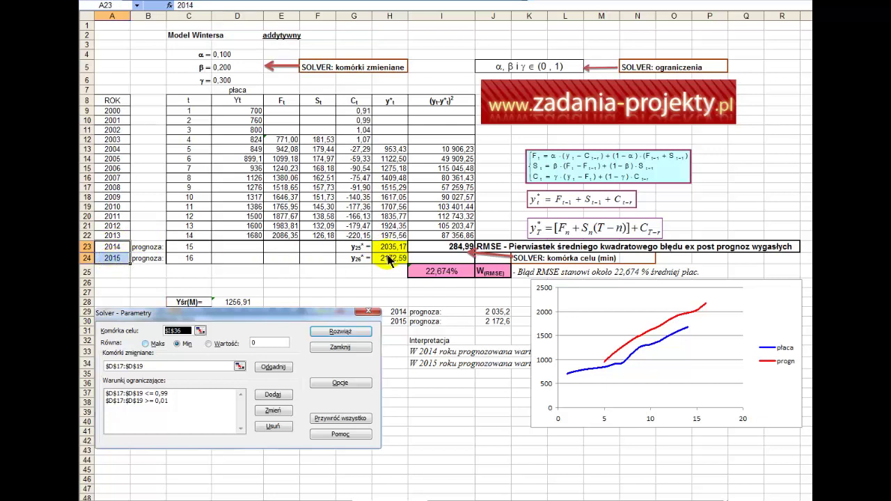
left_click_drag(402, 248, 402, 260)
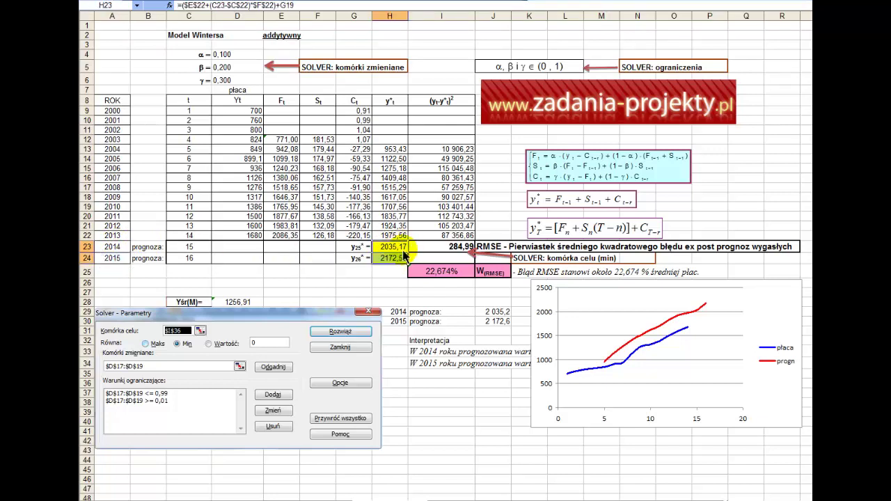
Enlarge the Ft, St, Ct equation image so it reads clearly.
left_click(571, 170)
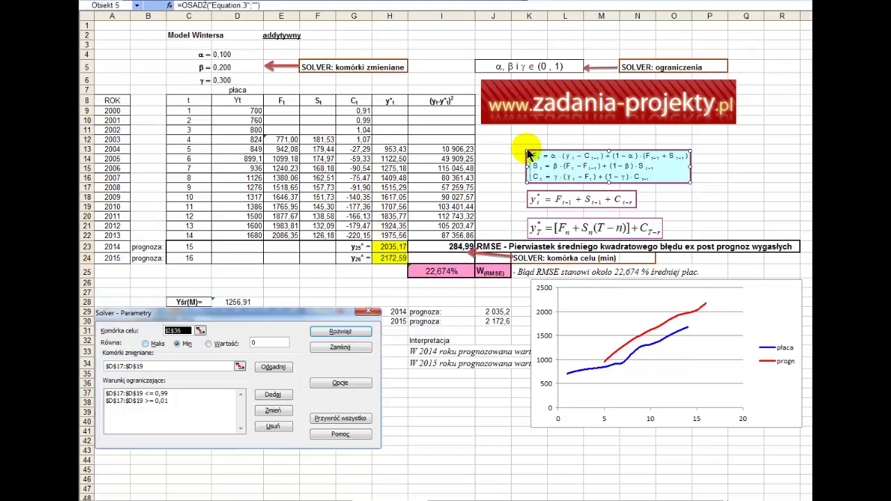
left_click_drag(529, 159, 637, 152)
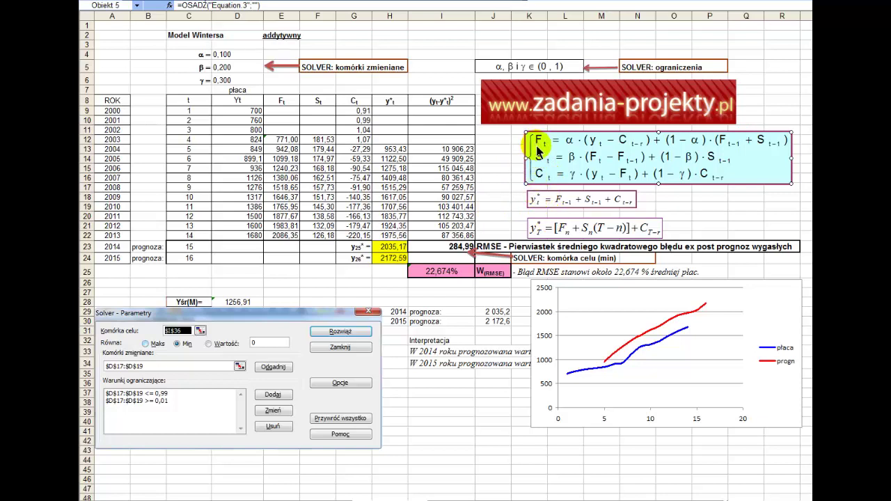
right_click(544, 190)
left_click(495, 179)
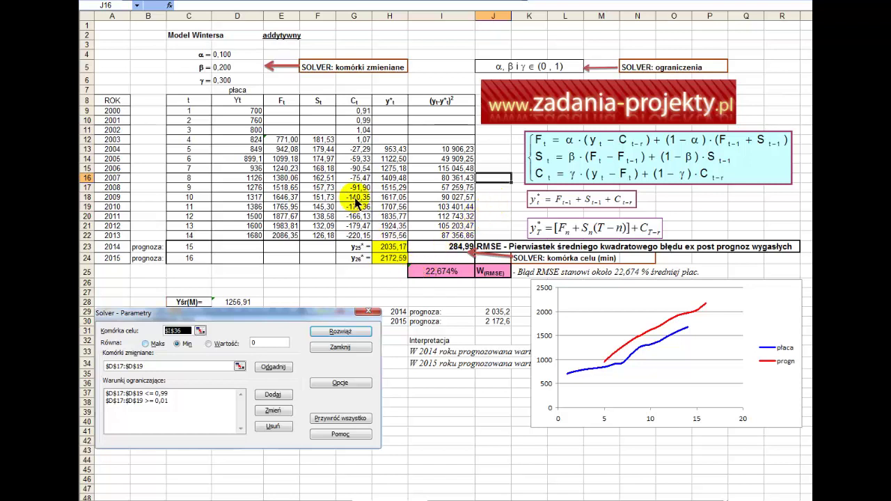
Enlarge the y*t forecast equation image, reviewing the Ft column and H13:H22 forecasts.
left_click(283, 144)
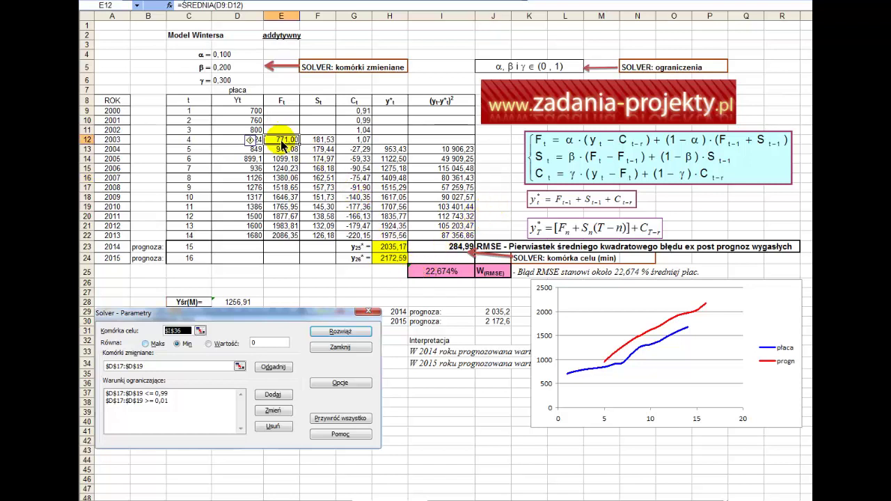
left_click_drag(286, 101, 352, 234)
left_click(545, 200)
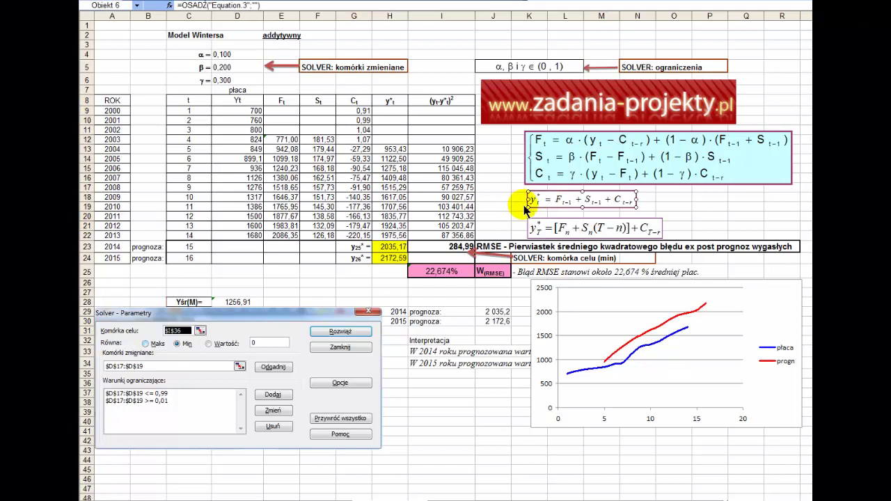
left_click_drag(527, 208, 585, 202)
left_click(506, 228)
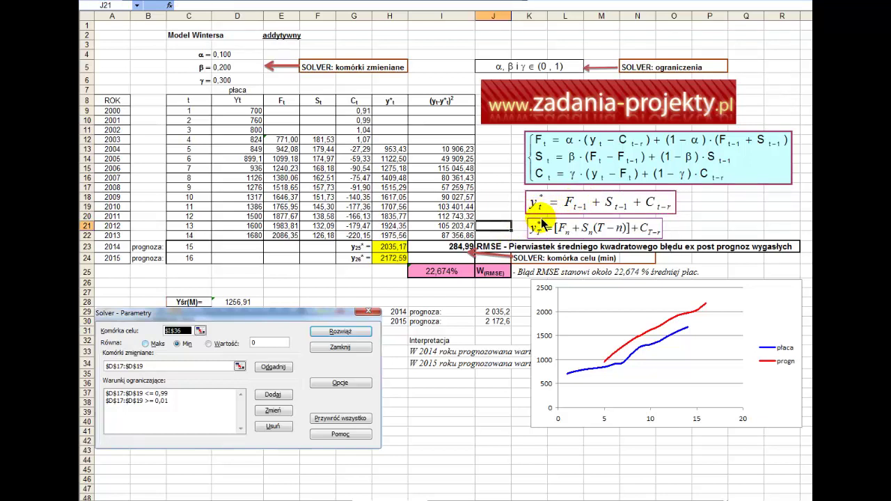
left_click_drag(390, 149, 392, 236)
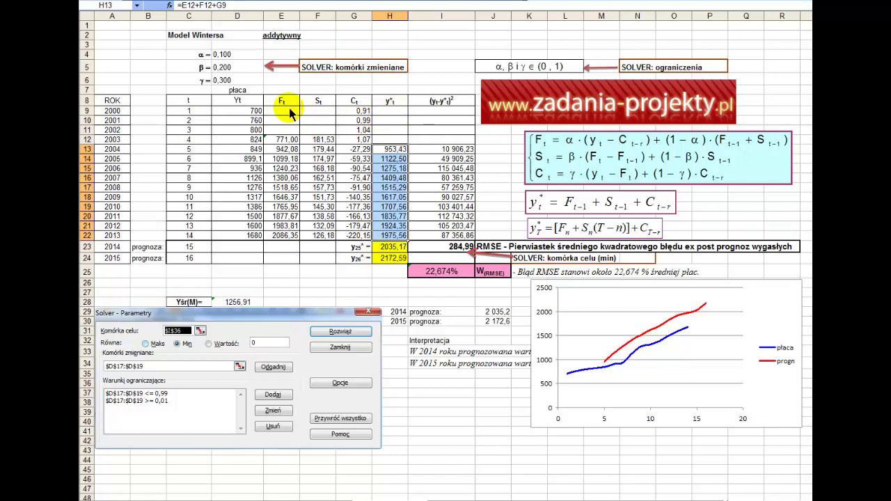
Enter =ŚREDNIA(D9:D12) in E12 as the initial level, 771,00.
left_click_drag(291, 114, 288, 142)
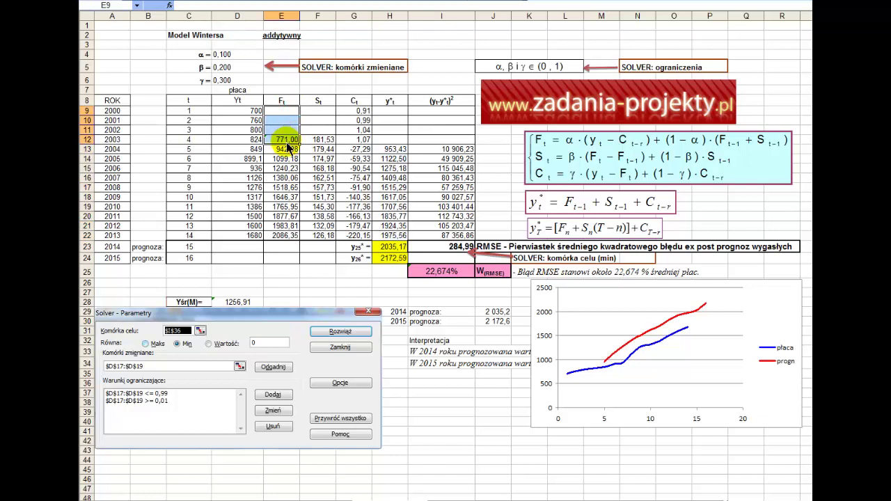
type("=ŚREDNIA(D9:D12)")
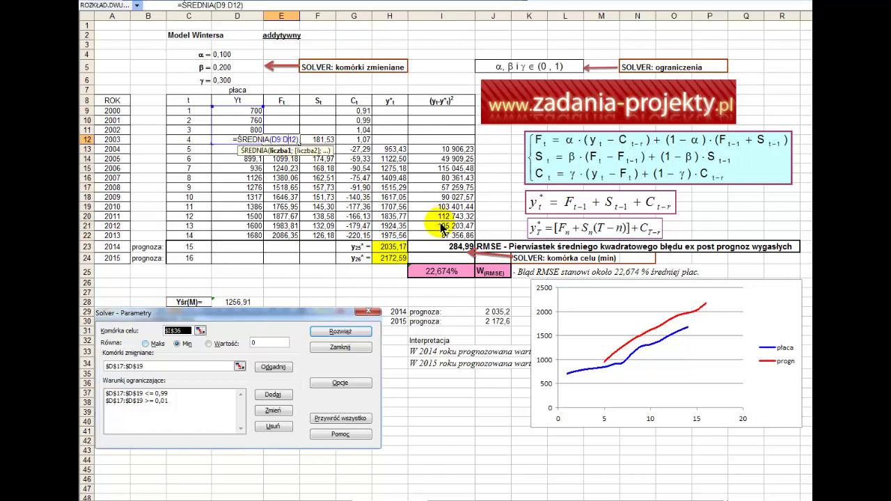
left_click(287, 93)
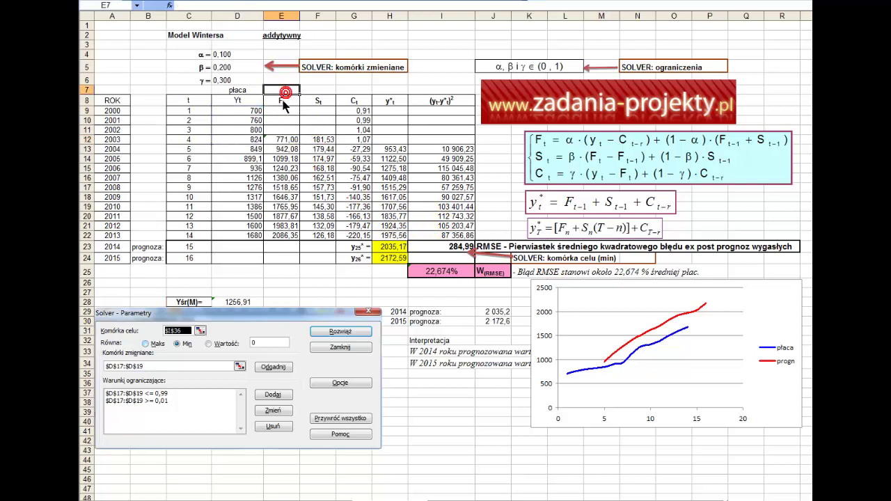
Check E12's average formula, then display F12's starting-trend formula.
left_click(288, 139)
key("Up")
key("Up")
key("Up")
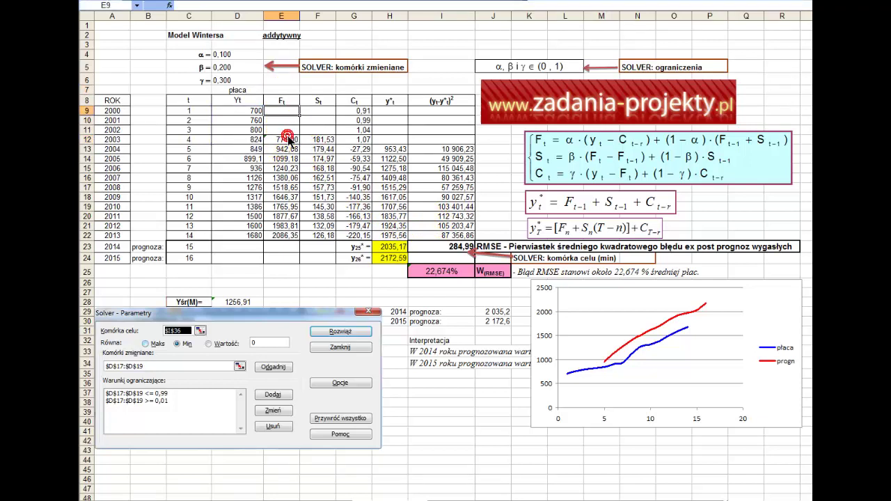
double_click(282, 140)
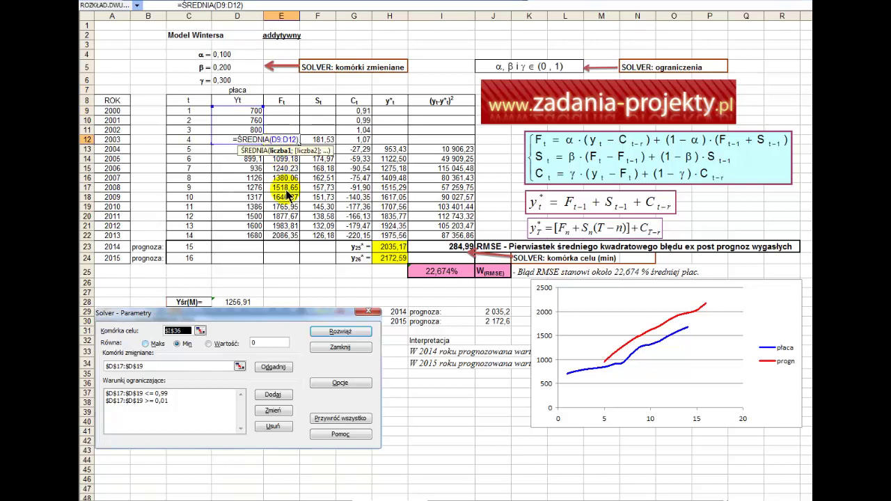
key("Escape")
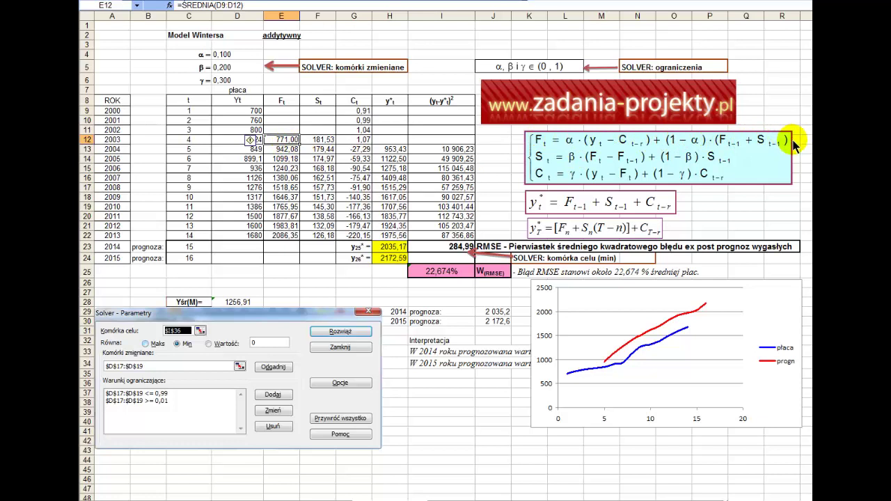
left_click(320, 142)
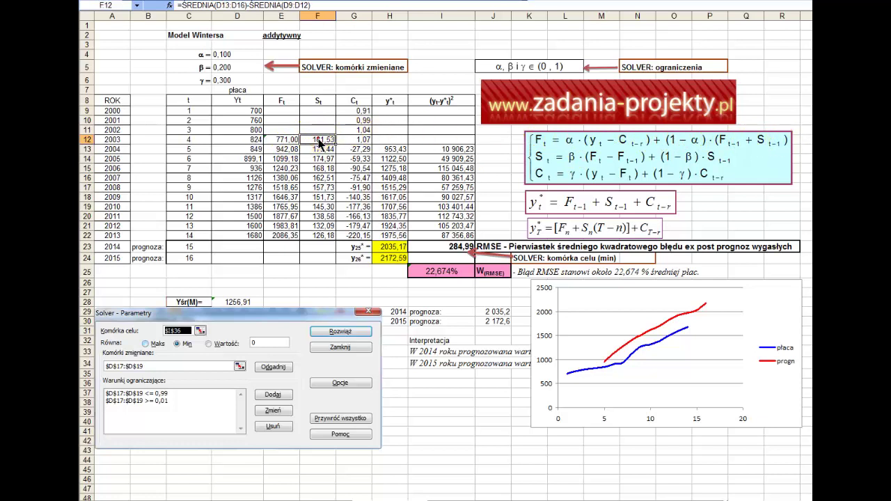
double_click(320, 143)
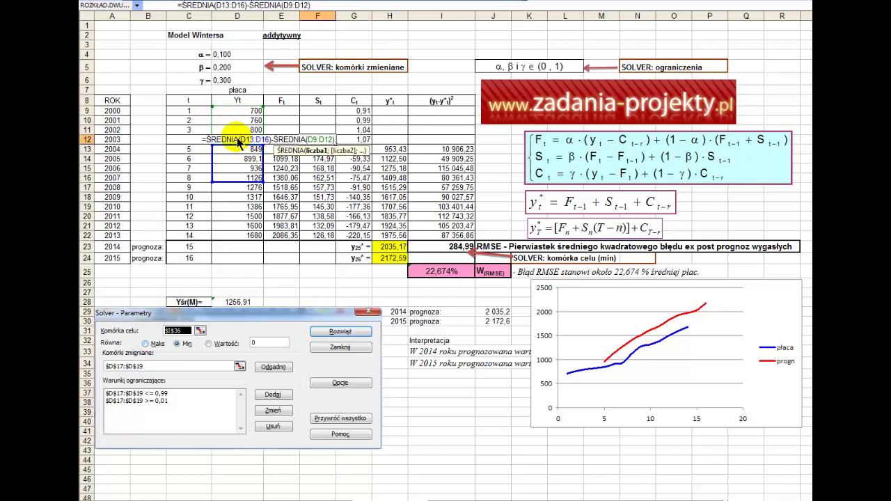
key("Escape")
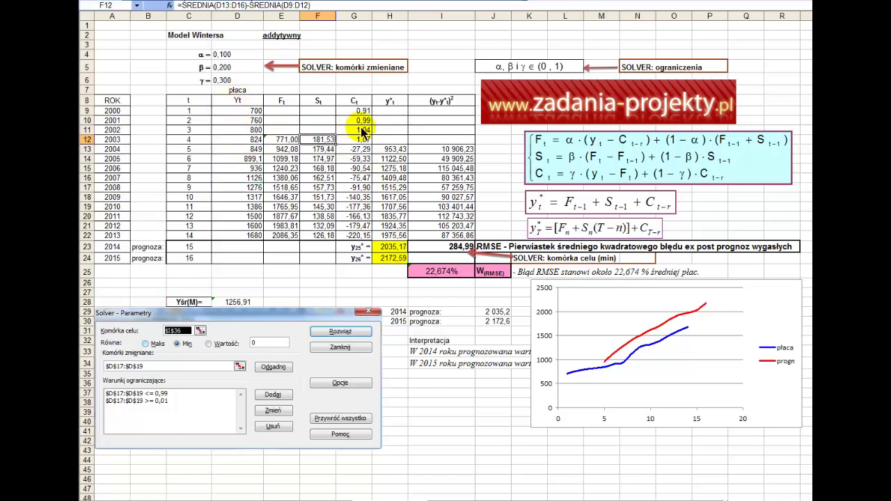
double_click(281, 151)
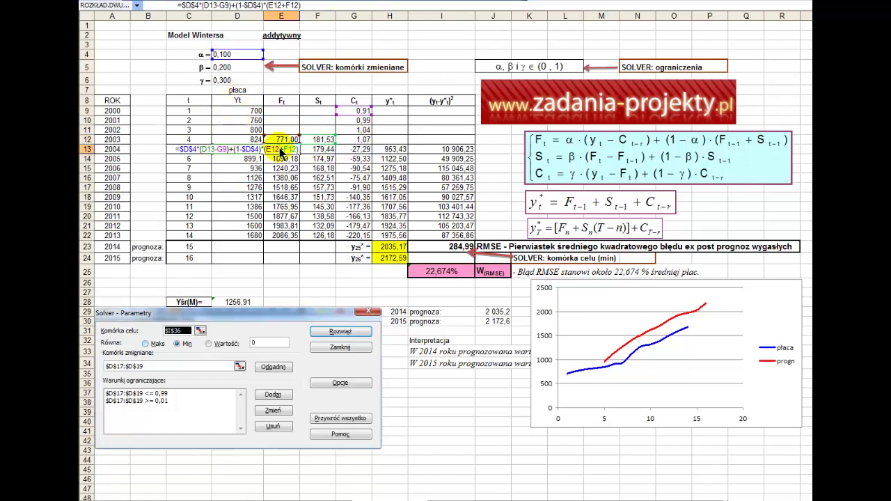
key("Escape")
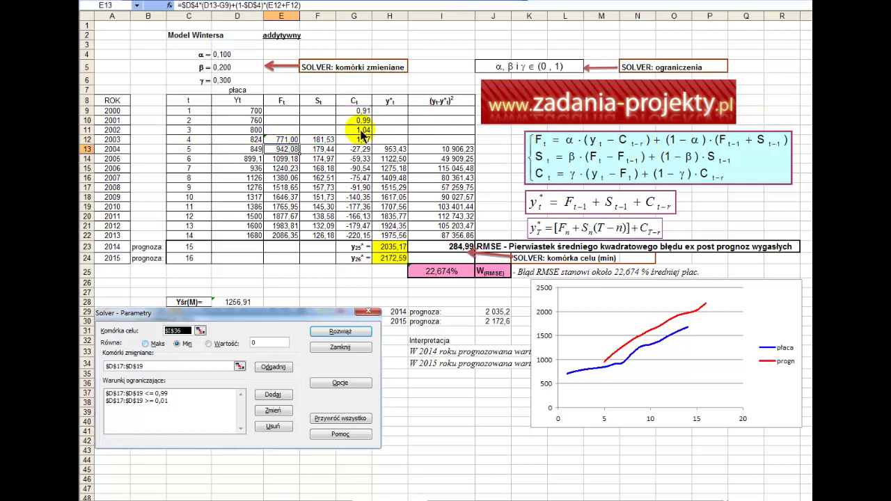
double_click(319, 149)
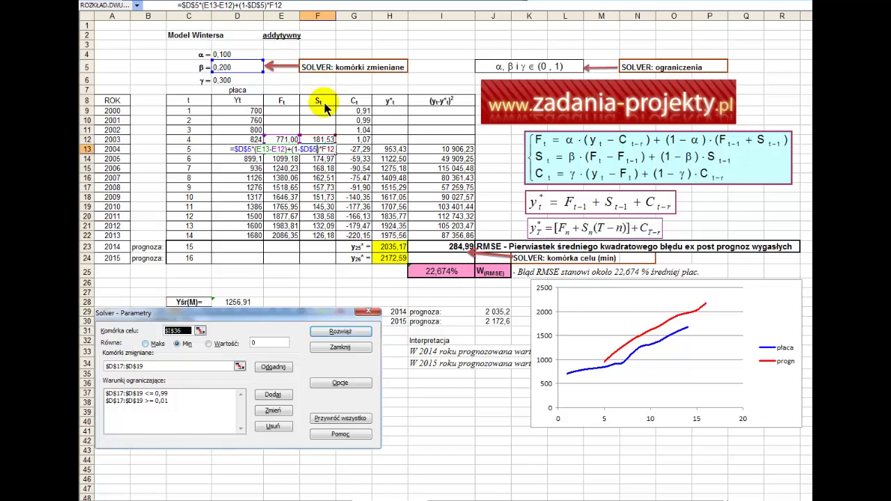
key("Escape")
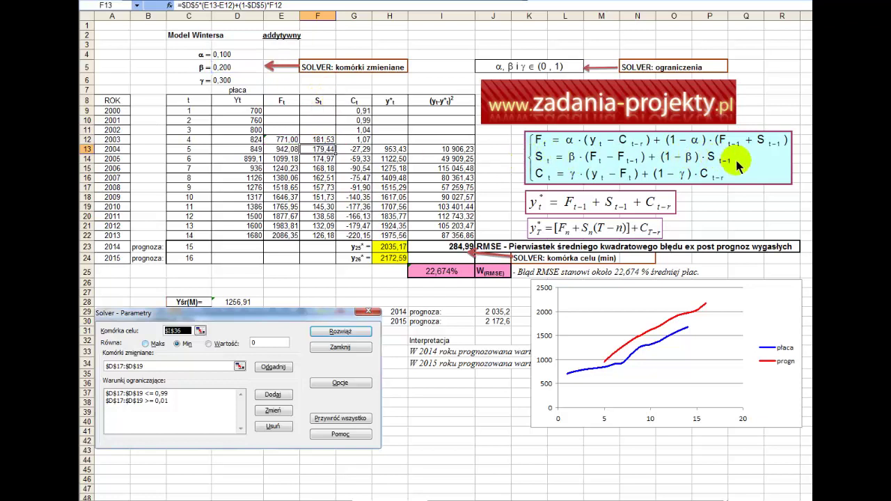
double_click(358, 111)
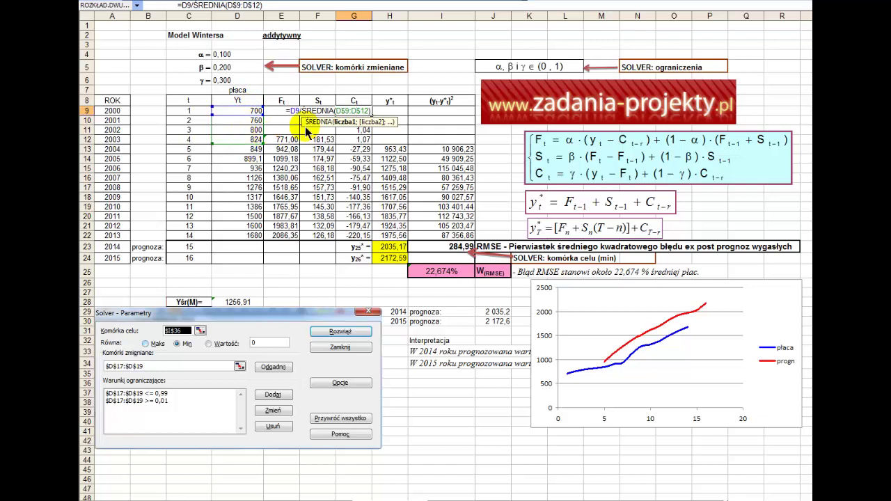
Review the seasonal index formulas in G9, G11 and G12.
key("Return")
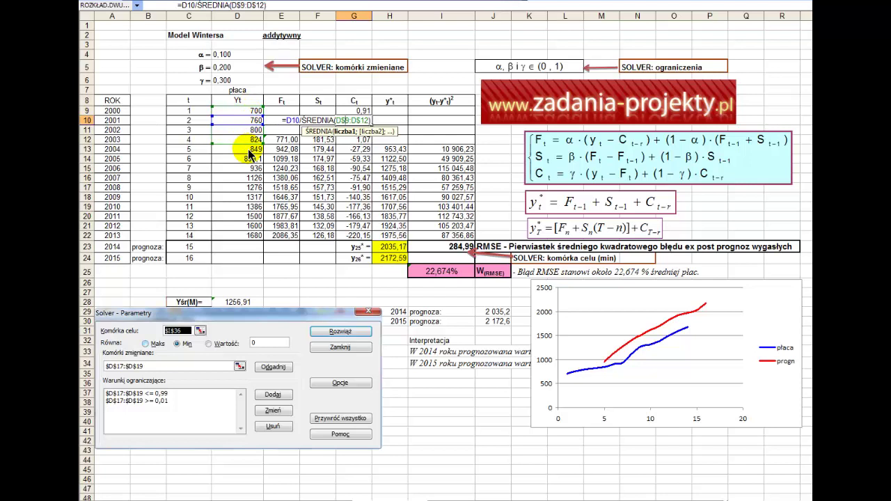
left_click(352, 132)
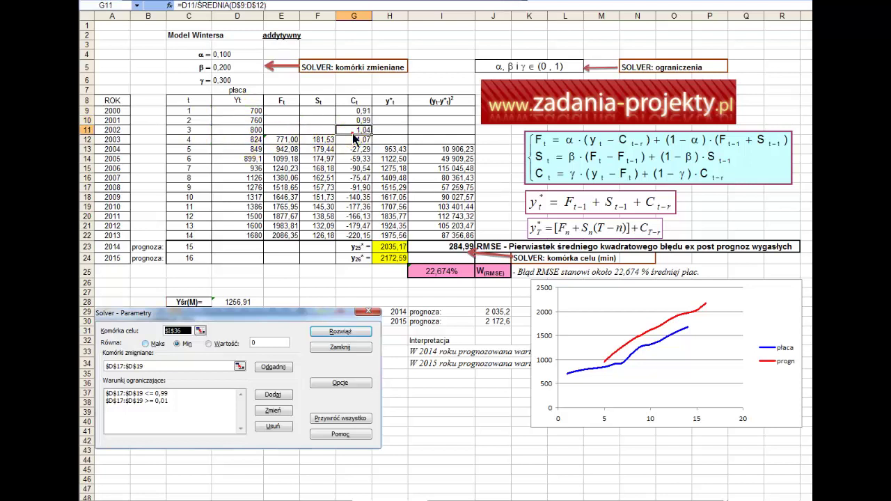
double_click(352, 132)
key("Escape")
left_click(353, 139)
double_click(353, 138)
key("Escape")
Shade the starting values in rows 9–12 light turquoise.
left_click_drag(306, 139, 358, 112)
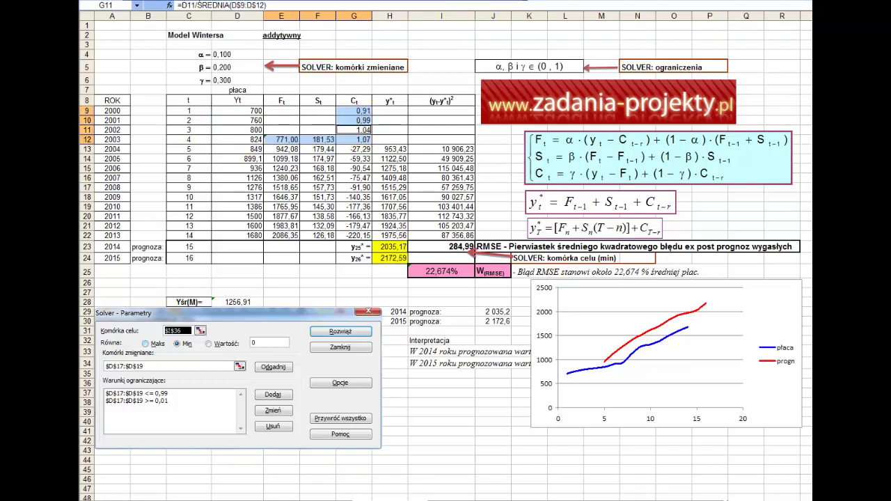
left_click(472, 3)
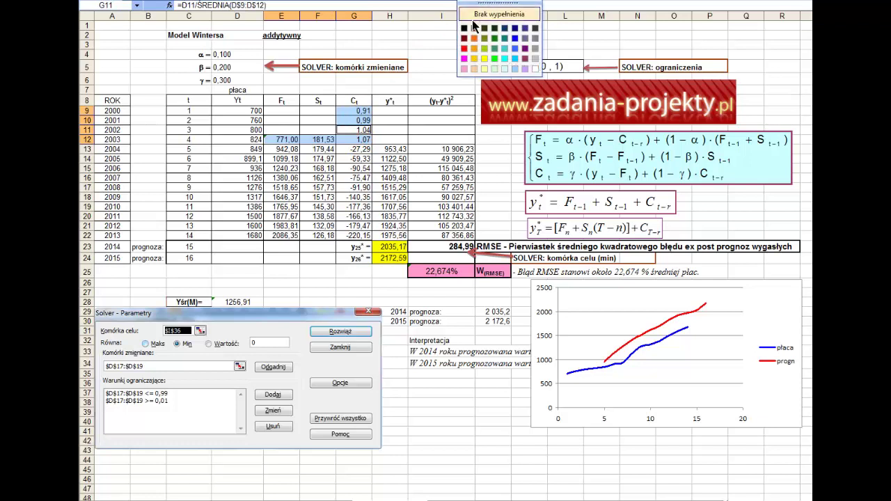
left_click(502, 68)
left_click(374, 168)
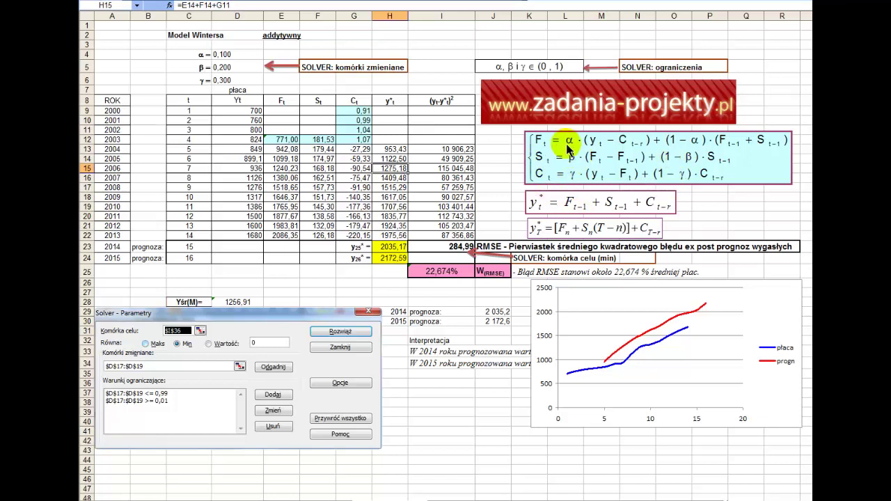
left_click(285, 150)
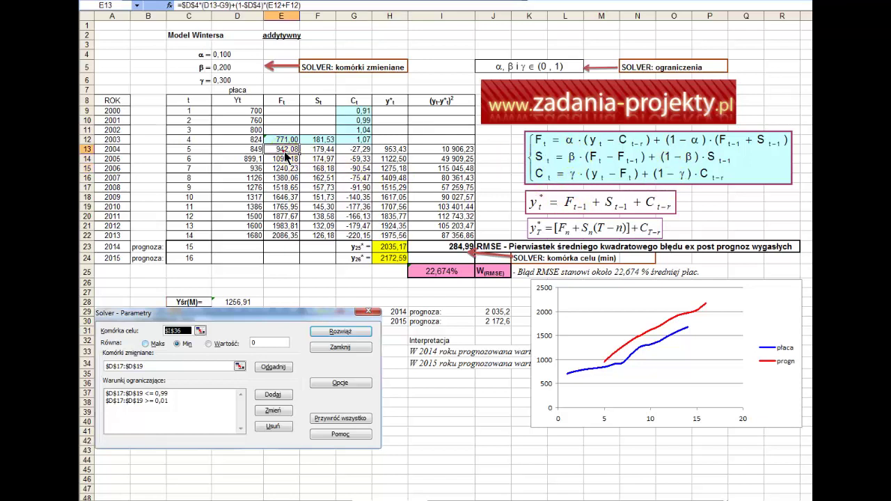
double_click(284, 150)
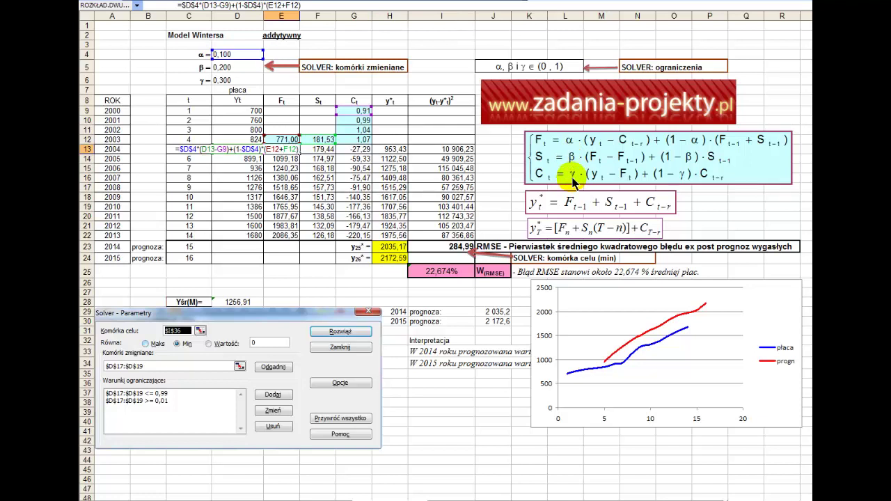
key("Escape")
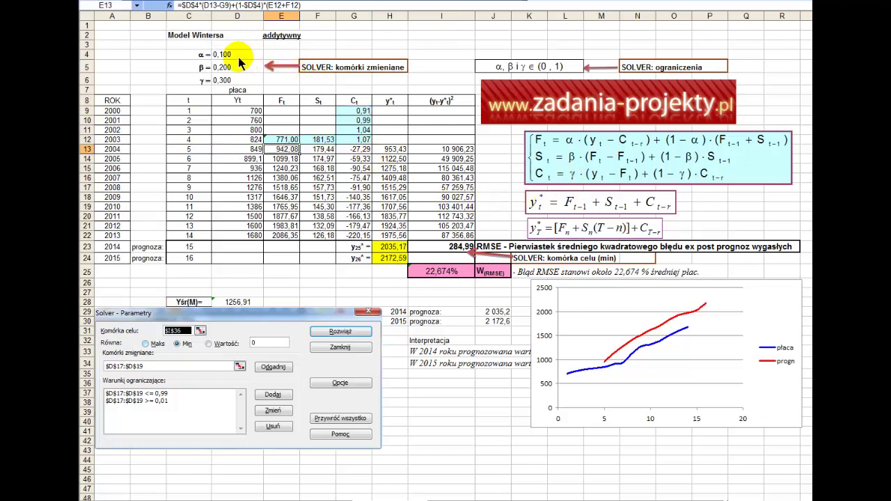
left_click(500, 67)
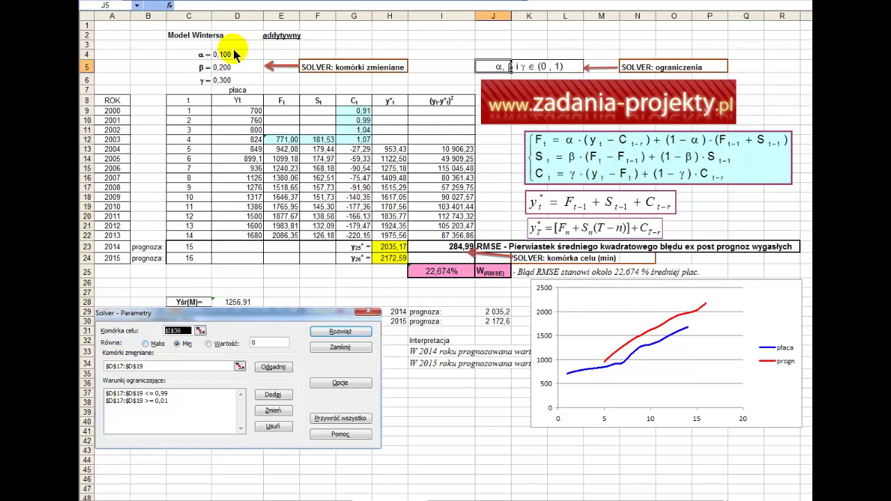
left_click_drag(233, 44, 237, 84)
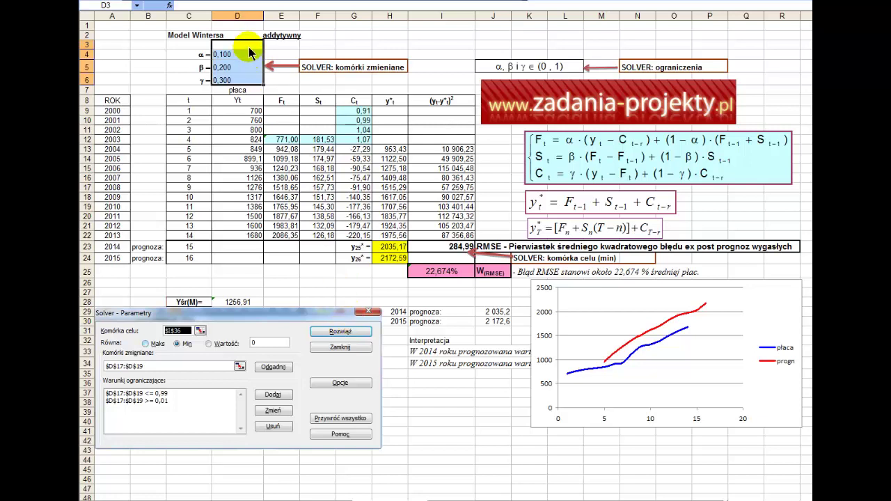
left_click_drag(245, 55, 249, 81)
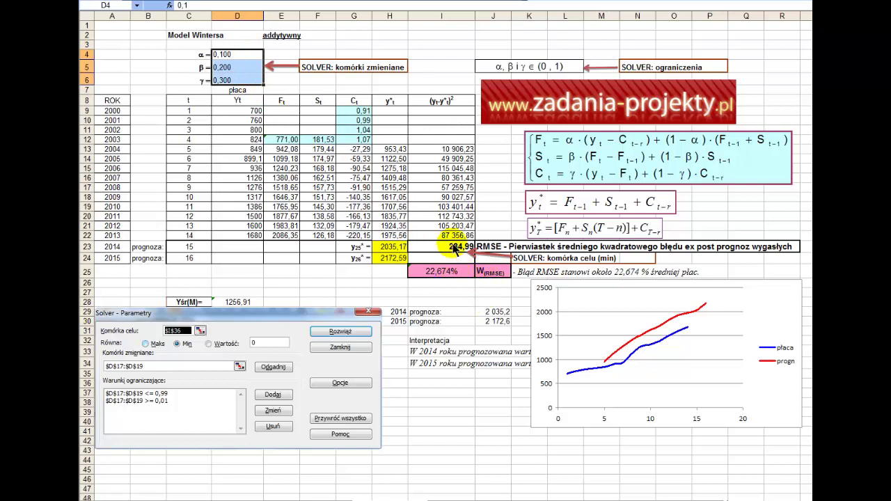
left_click(452, 248)
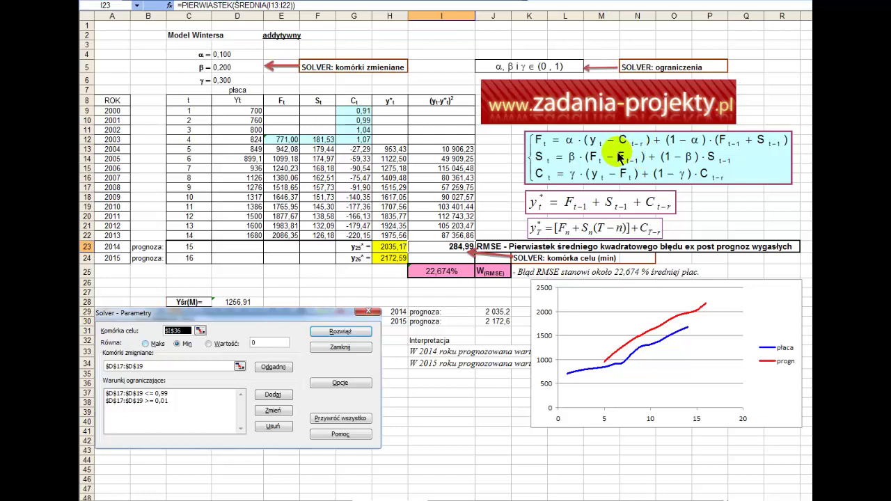
Point out G9:G12 and E12:F12, then display E13's formula =$D$4*(D13-G9)+(1-$D$4)*(E12+F12).
left_click_drag(354, 112, 361, 142)
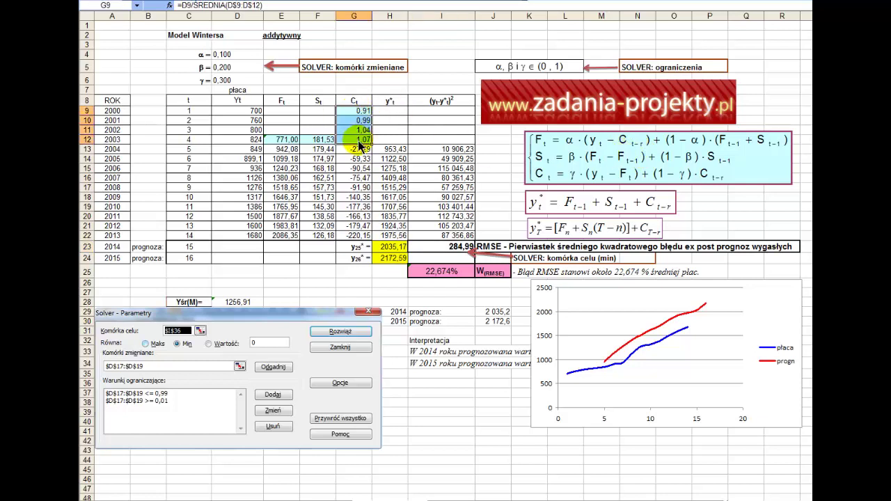
left_click(284, 141)
left_click_drag(283, 141, 314, 147)
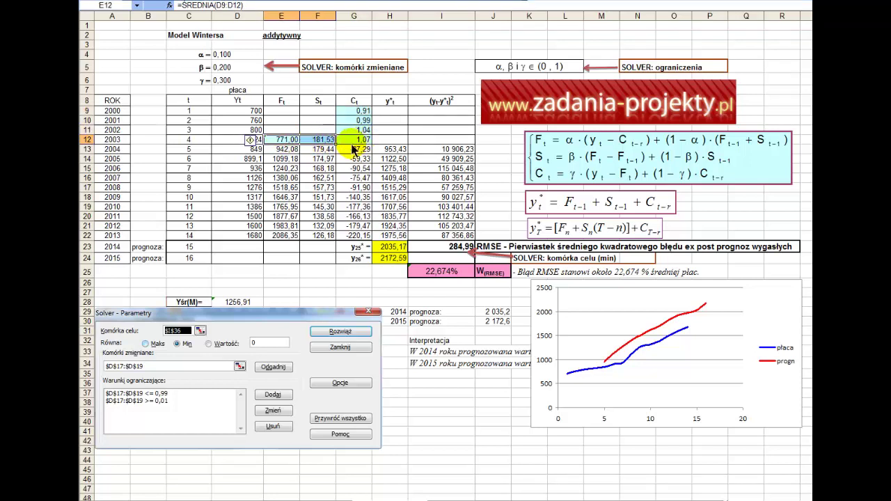
double_click(283, 151)
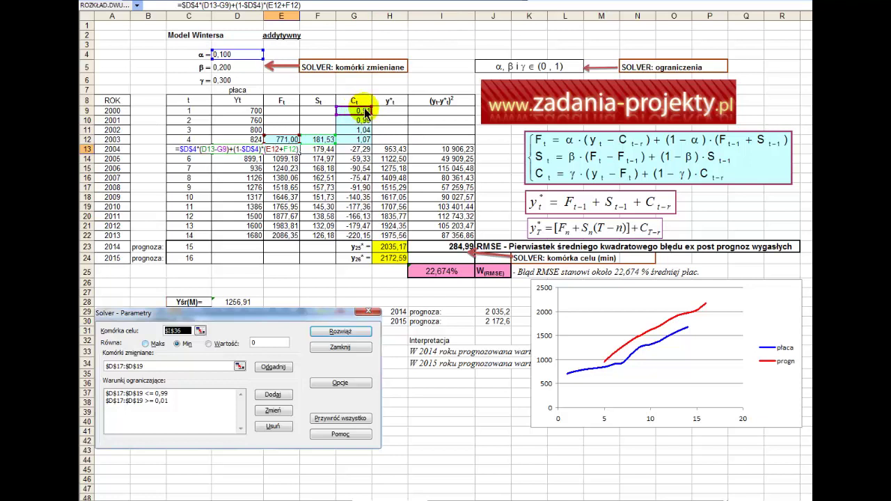
Review E13's level formula, then display E22's =$D$4*(D22-G18)+(1-$D$4)*(E21+F21).
key("Escape")
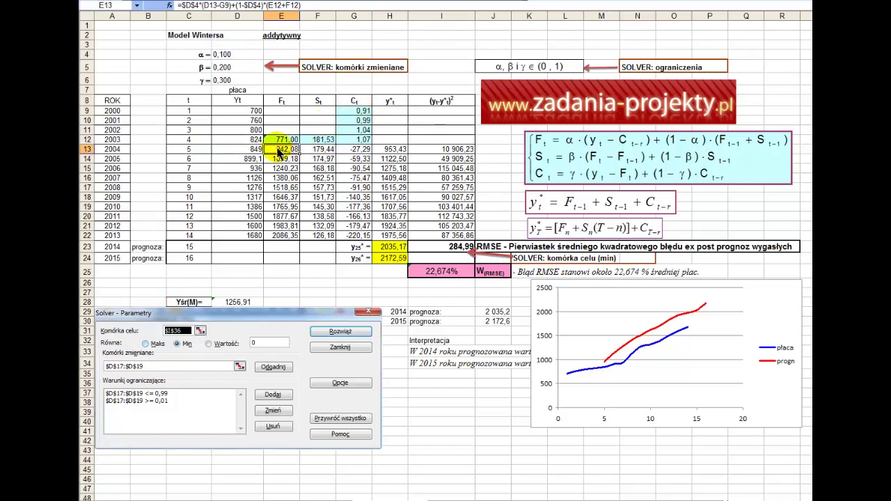
left_click_drag(184, 149, 284, 153)
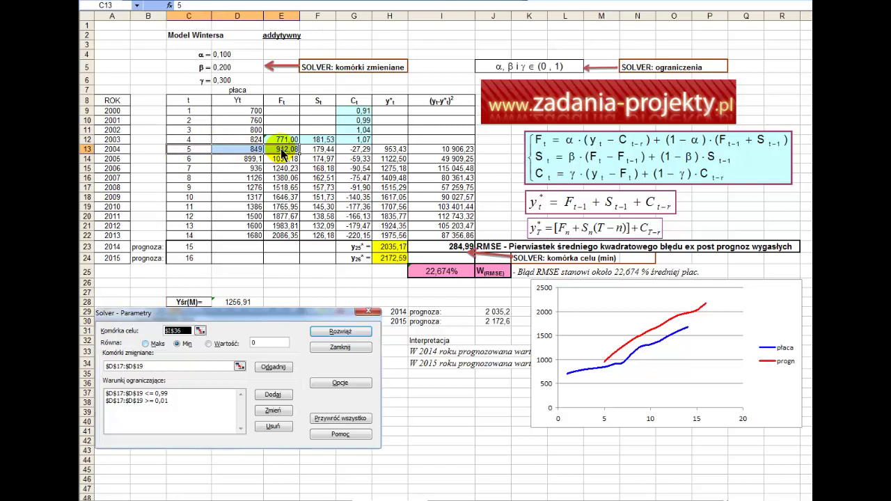
left_click(284, 154)
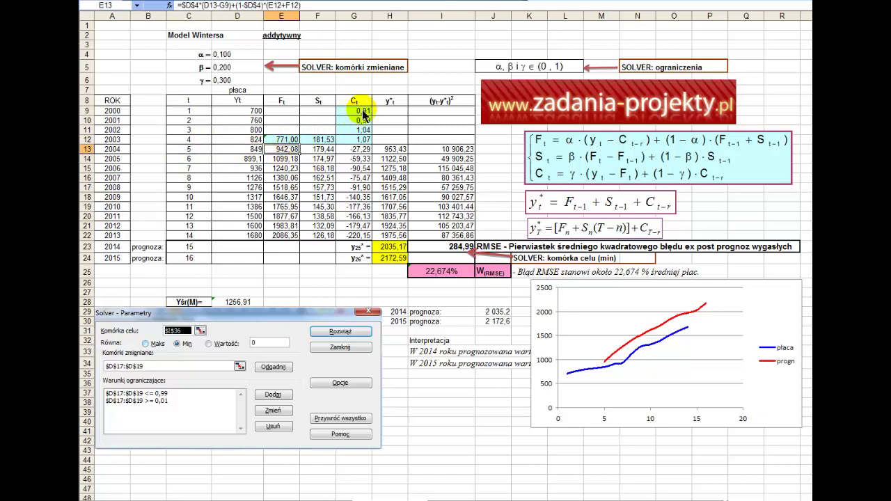
left_click_drag(366, 112, 188, 112)
left_click(285, 152)
double_click(286, 152)
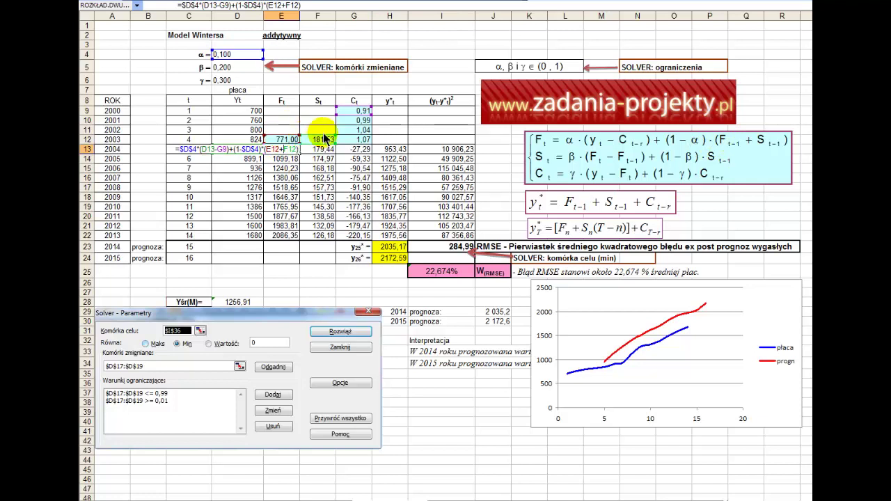
left_click(302, 149)
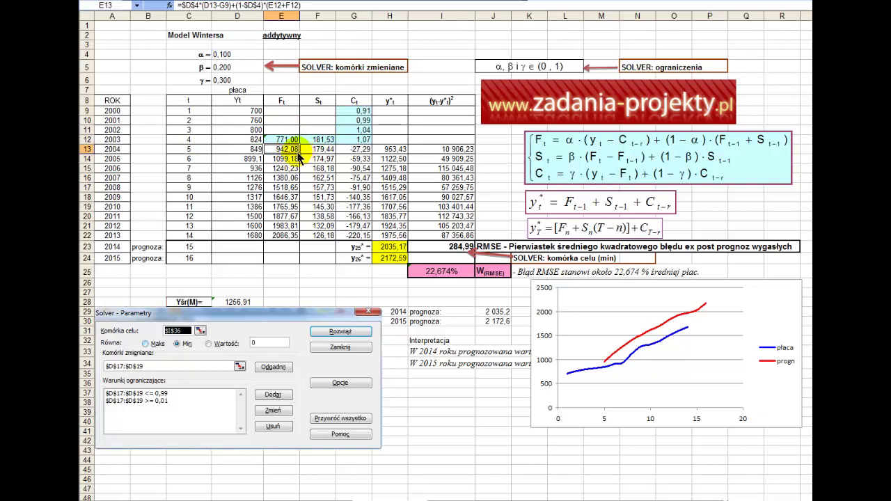
double_click(291, 149)
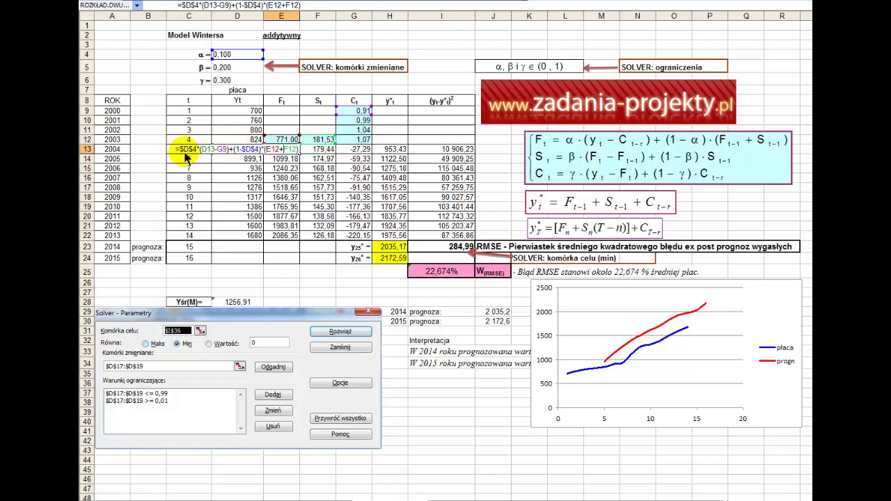
key("Return")
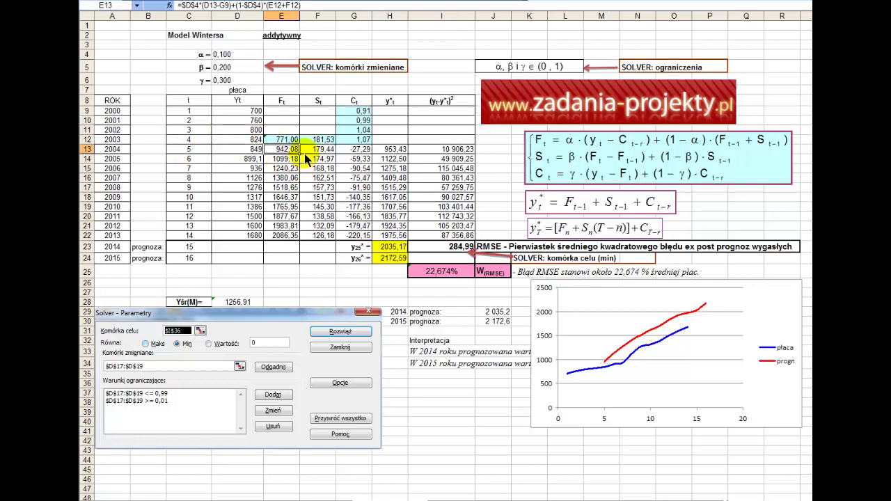
left_click_drag(301, 152, 292, 237)
double_click(282, 237)
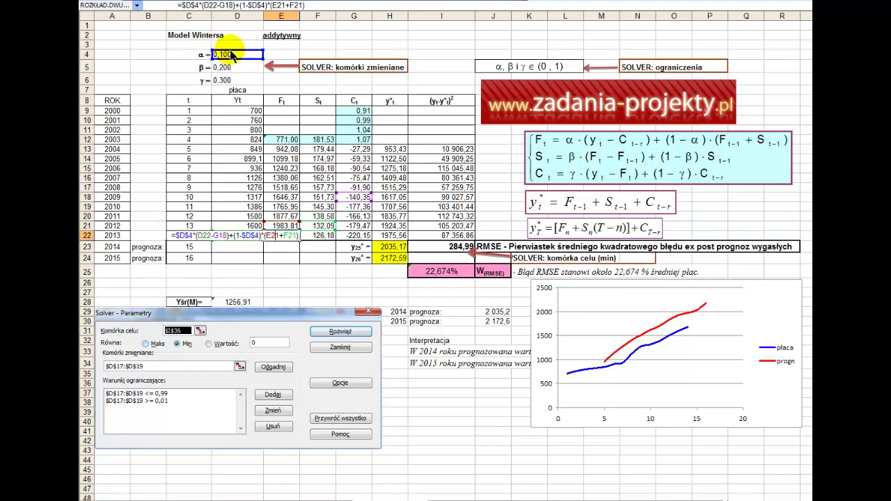
Recheck E22, then display F13's trend formula =$D$5*(E13-E12)+(1-$D$5)*F12.
key("Escape")
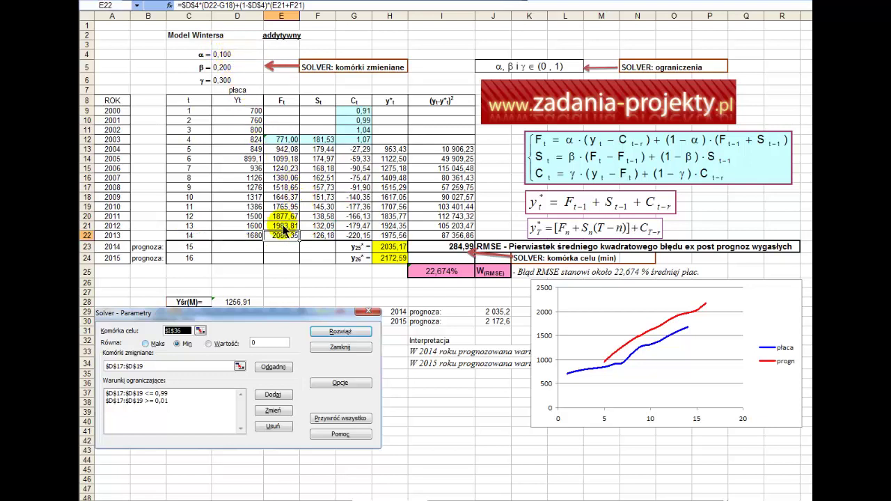
double_click(283, 239)
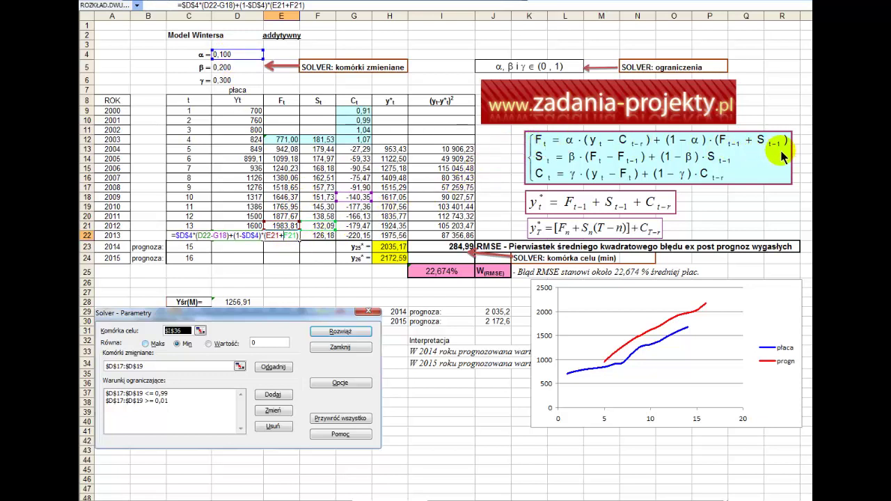
key("Escape")
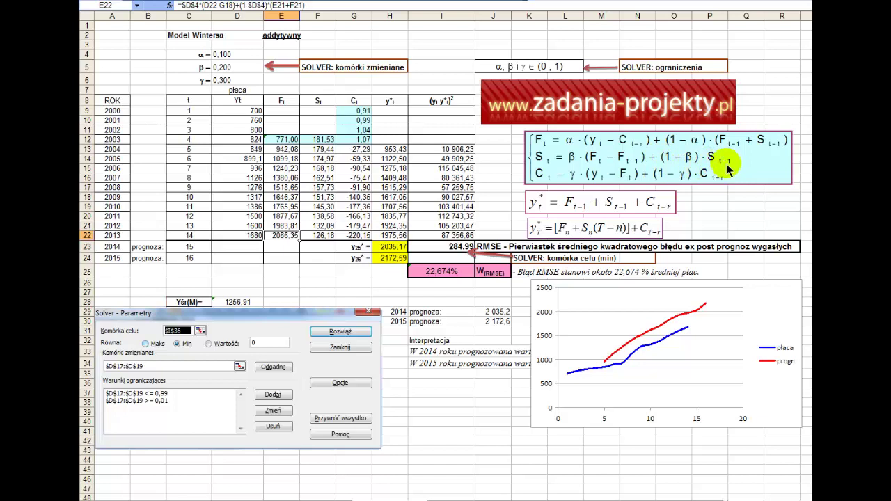
double_click(325, 150)
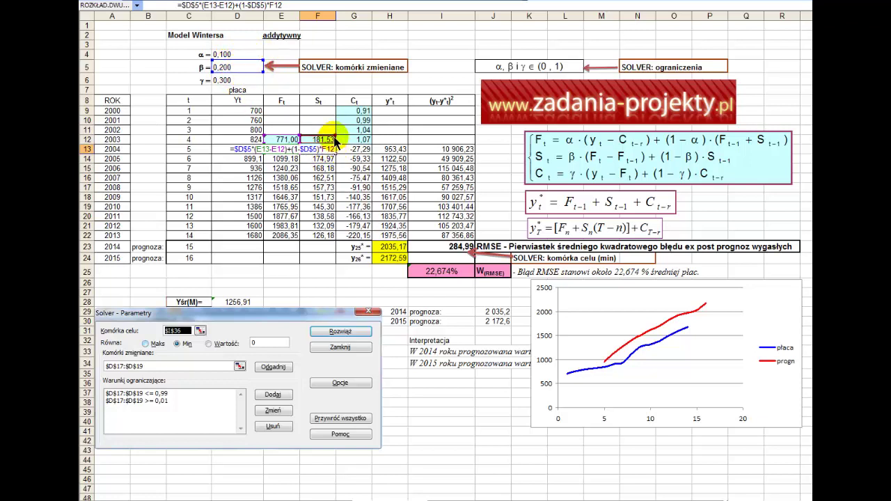
Copy F13's trend formula, select F14:F22, and display G13's =$D$6*(D13-E13)+(1-$D$6)*G9.
key("ctrl+Return")
key("ctrl+c")
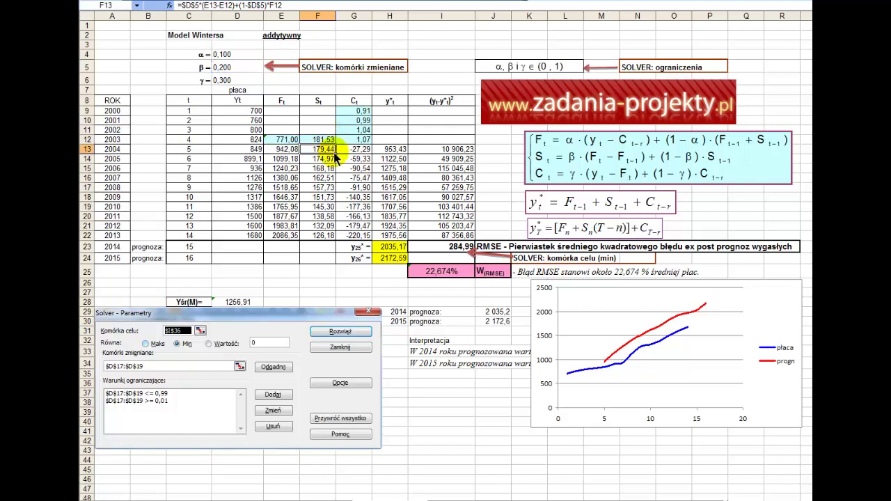
left_click_drag(339, 220, 339, 236)
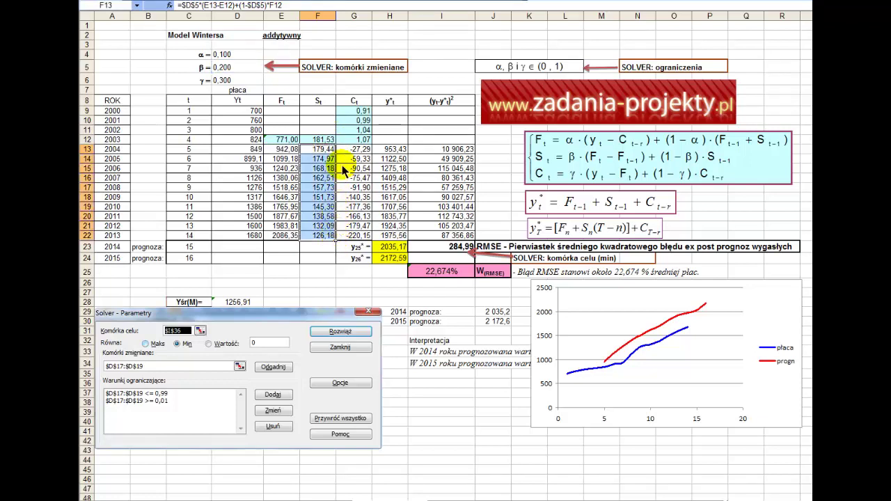
double_click(358, 147)
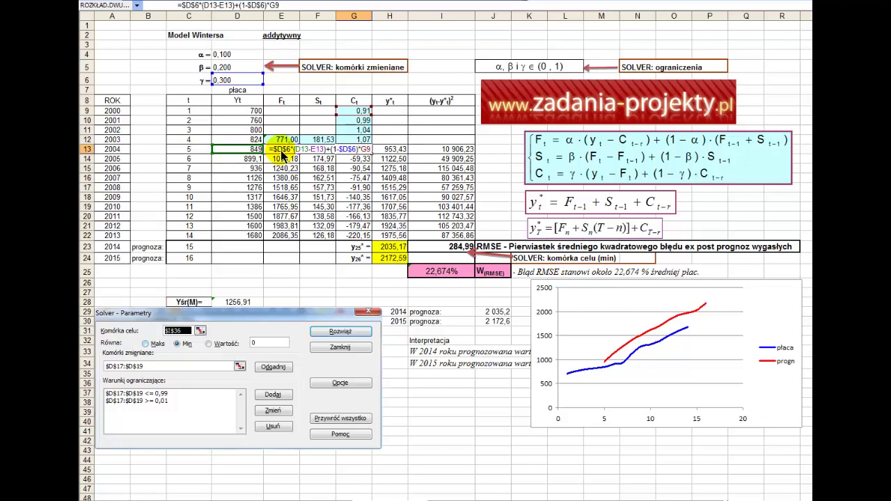
left_click_drag(301, 149, 333, 155)
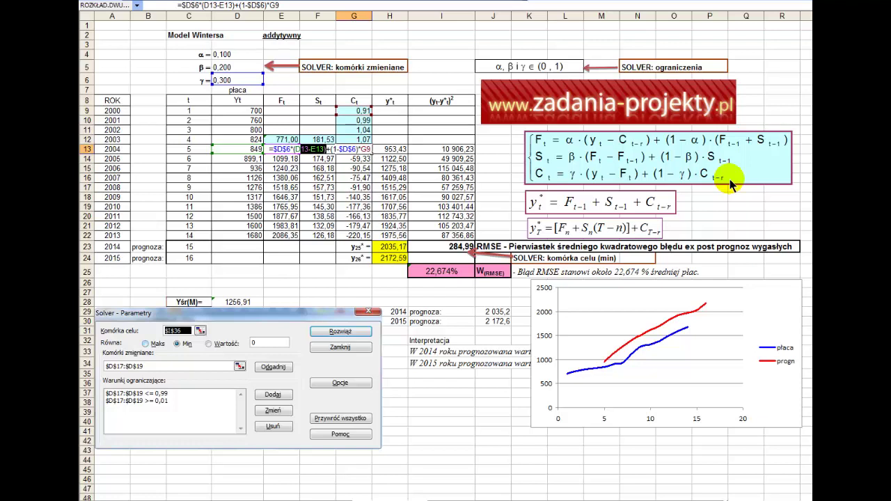
key("Escape")
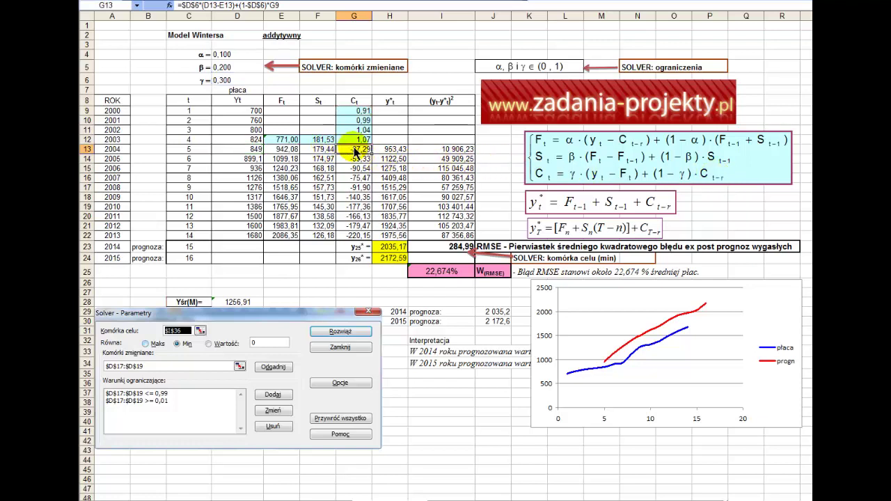
left_click_drag(357, 151, 185, 150)
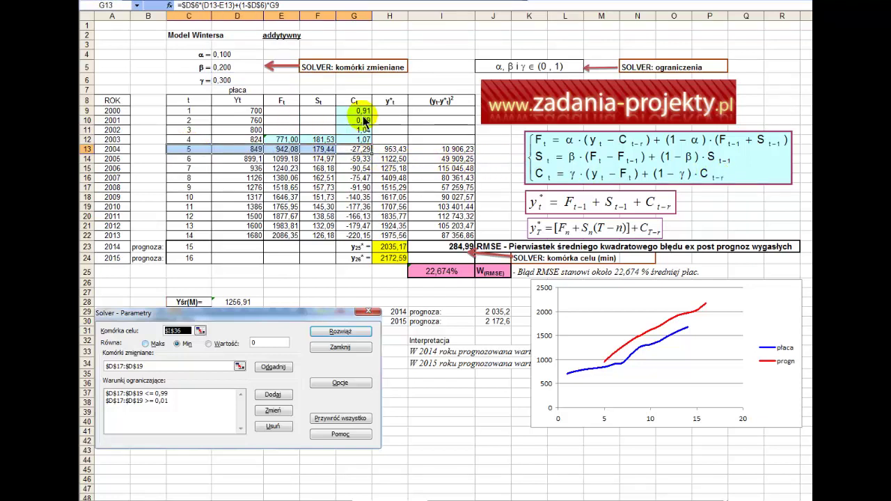
left_click(359, 111)
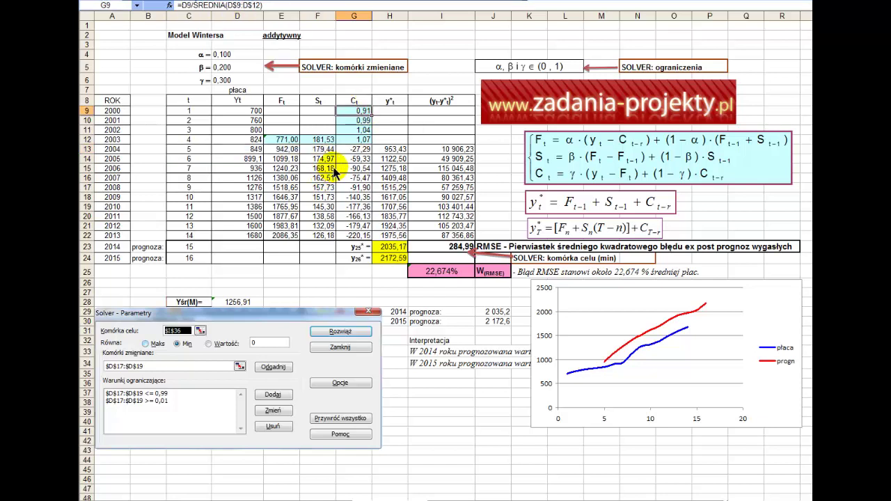
left_click(360, 149)
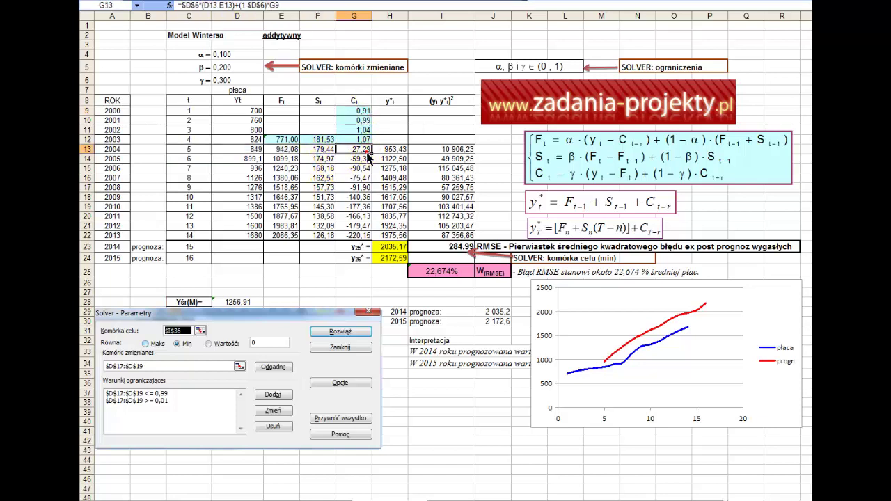
left_click_drag(369, 154, 355, 237)
double_click(353, 237)
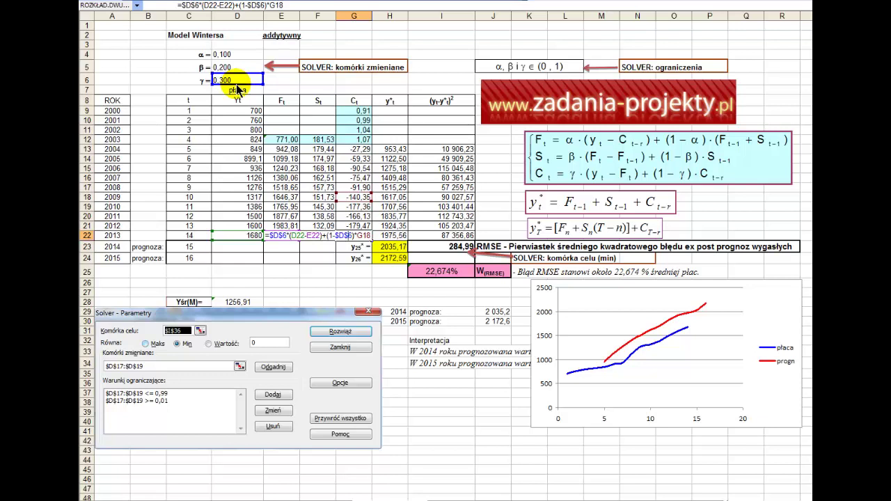
key("Escape")
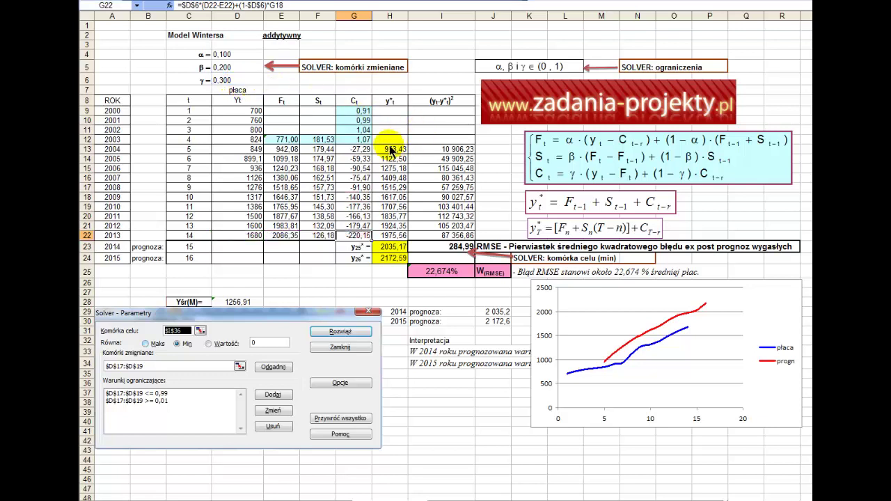
left_click(388, 149)
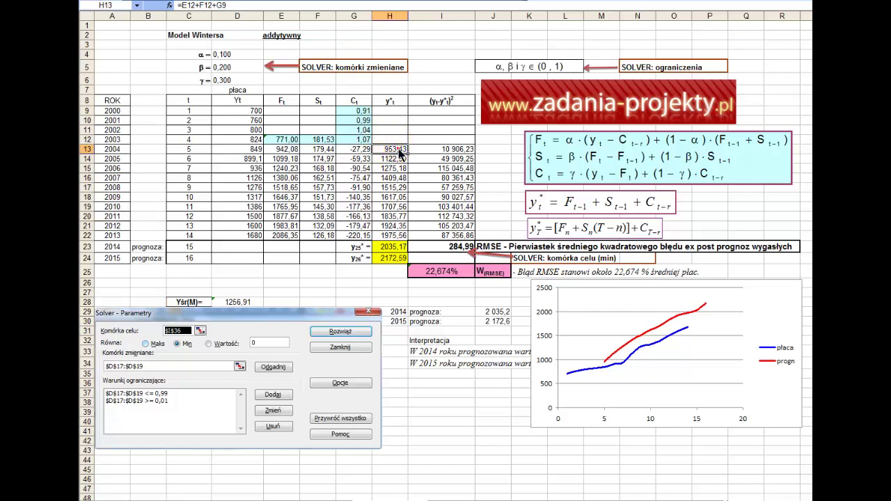
Fill H13's forecast formula =E12+F12+G9 down to H22, giving 953,43 to 1975,56.
left_click_drag(188, 149, 230, 235)
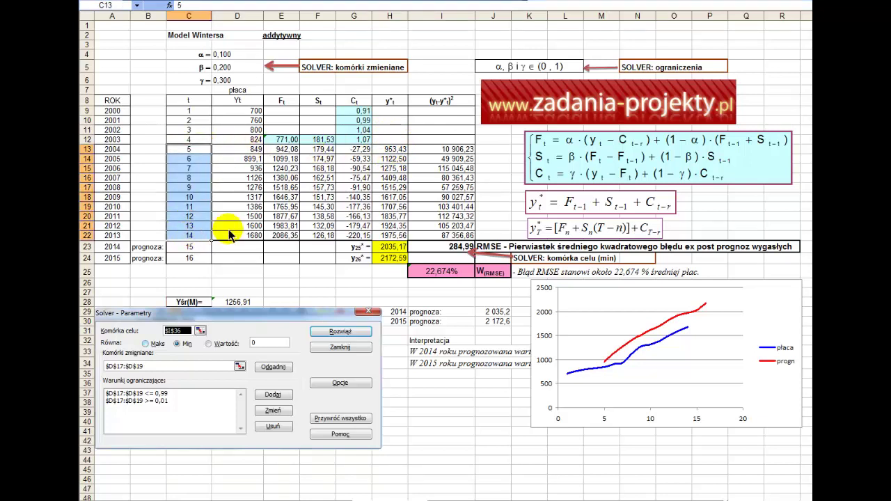
double_click(402, 152)
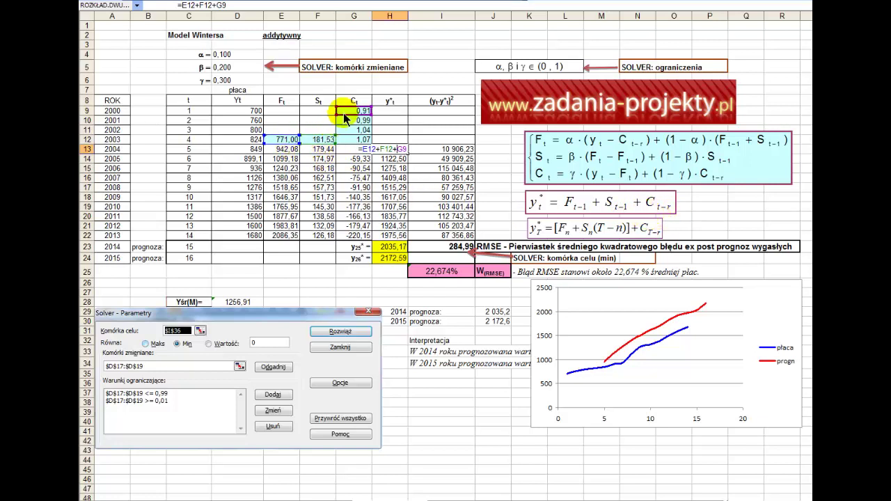
key("Tab")
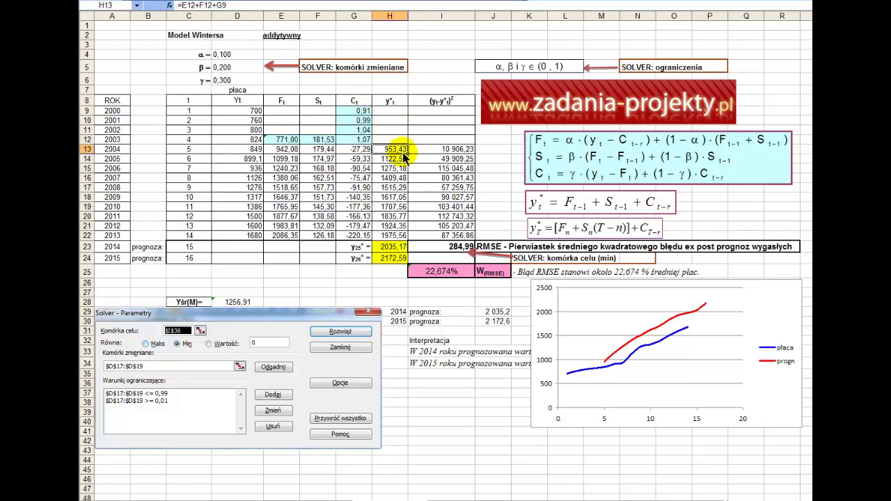
left_click_drag(405, 154, 409, 247)
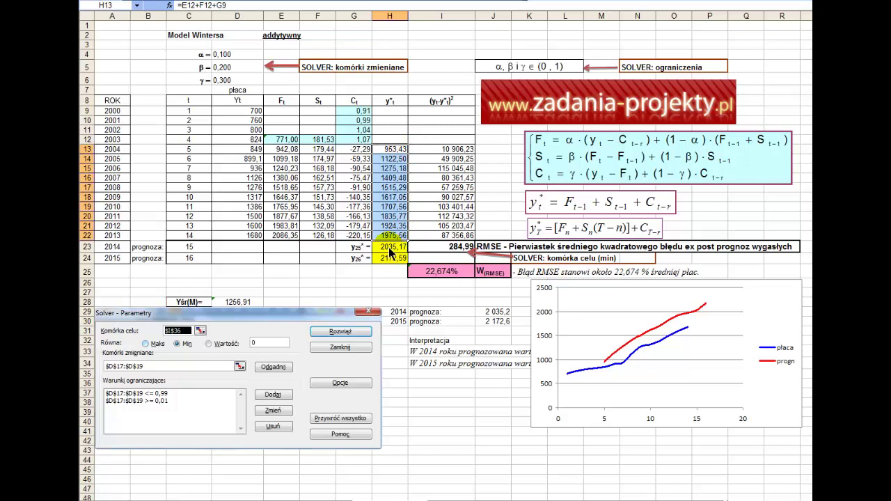
left_click(389, 247)
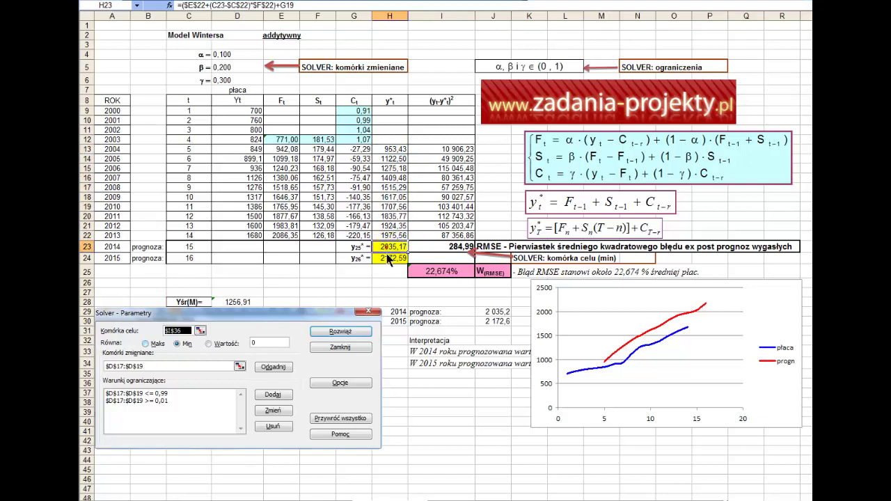
left_click_drag(390, 258, 399, 254)
left_click(397, 248)
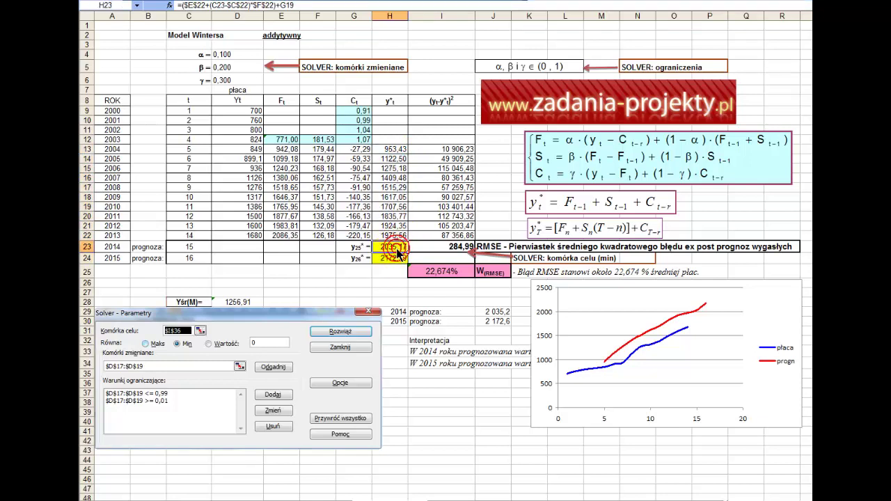
double_click(397, 248)
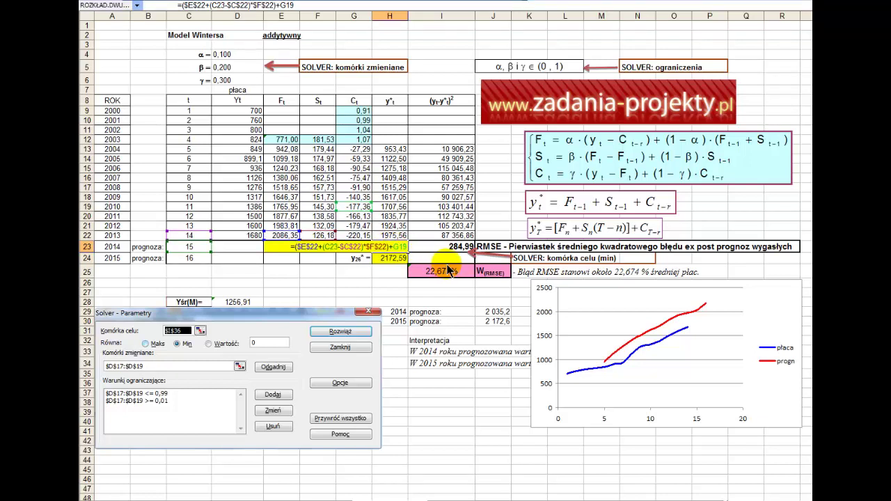
key("Escape")
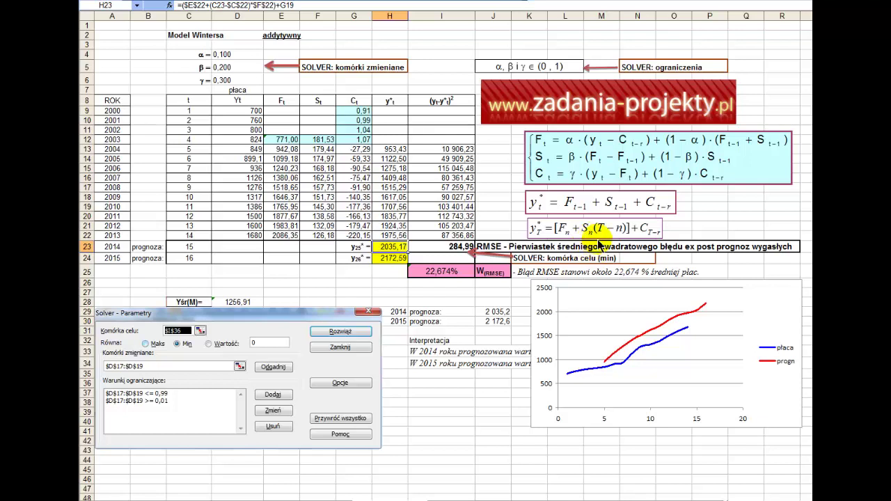
left_click(283, 238)
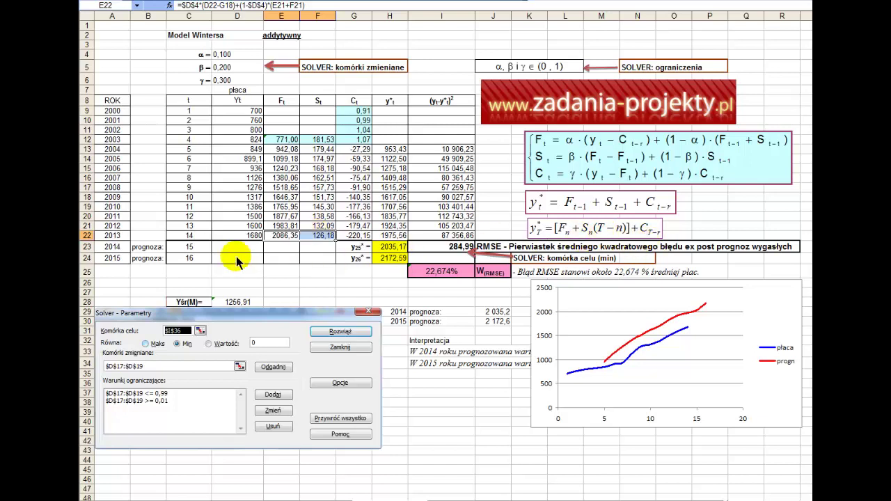
left_click(186, 249)
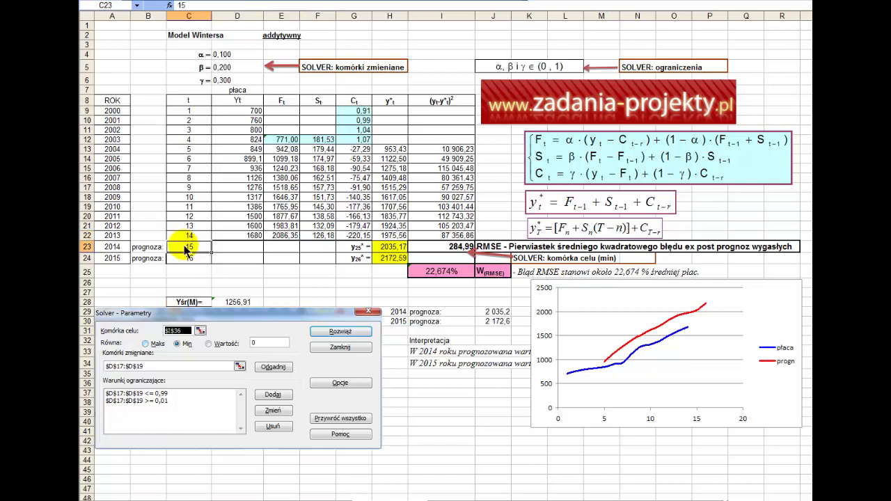
left_click(189, 238)
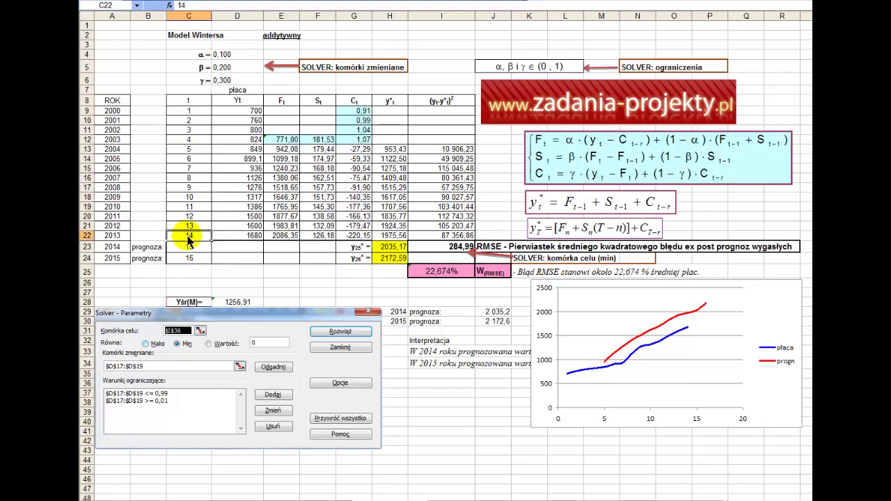
left_click_drag(189, 237, 189, 115)
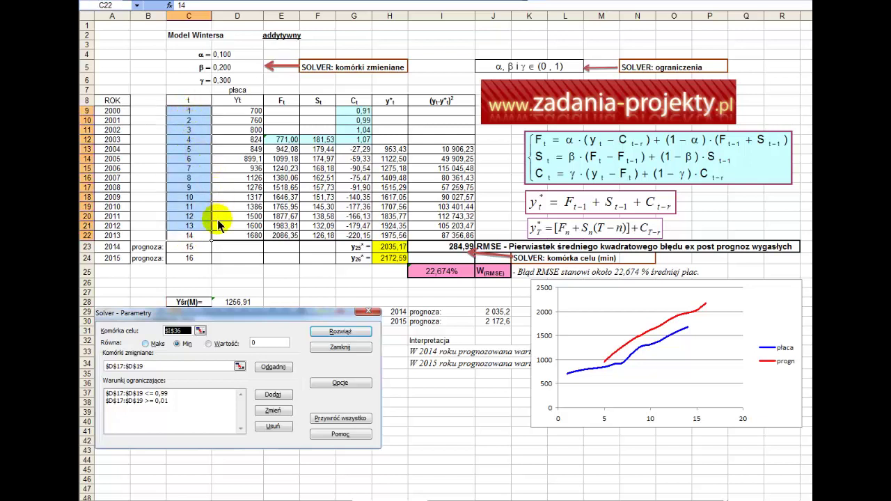
left_click(180, 261)
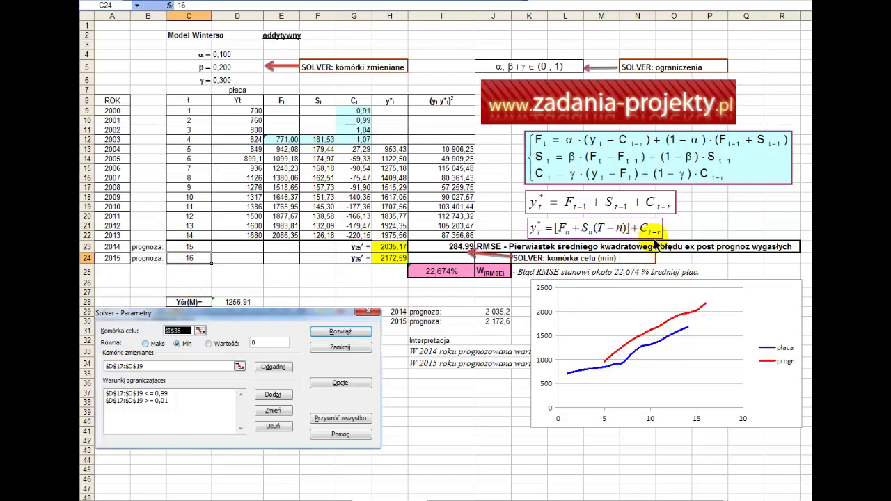
double_click(381, 246)
key("Escape")
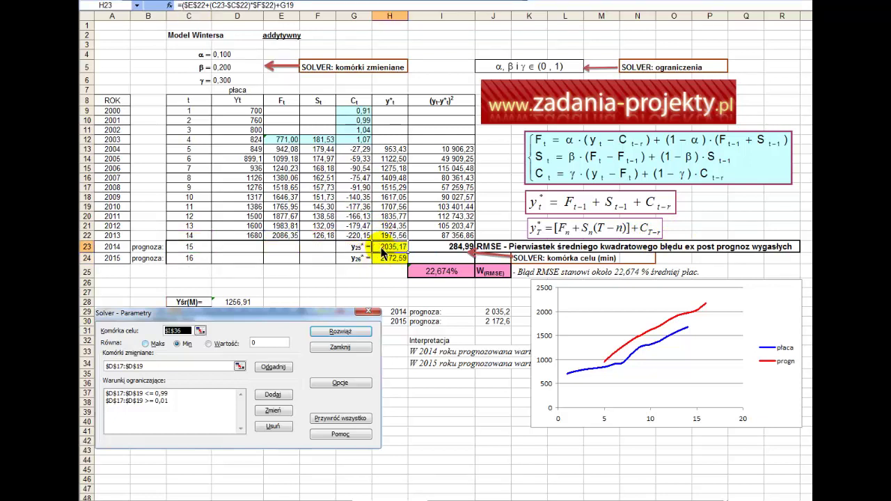
left_click_drag(381, 248, 184, 249)
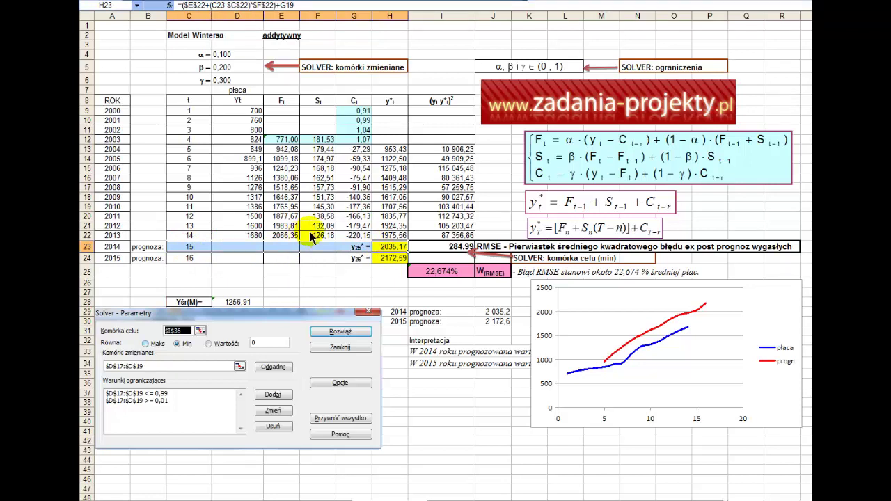
double_click(396, 250)
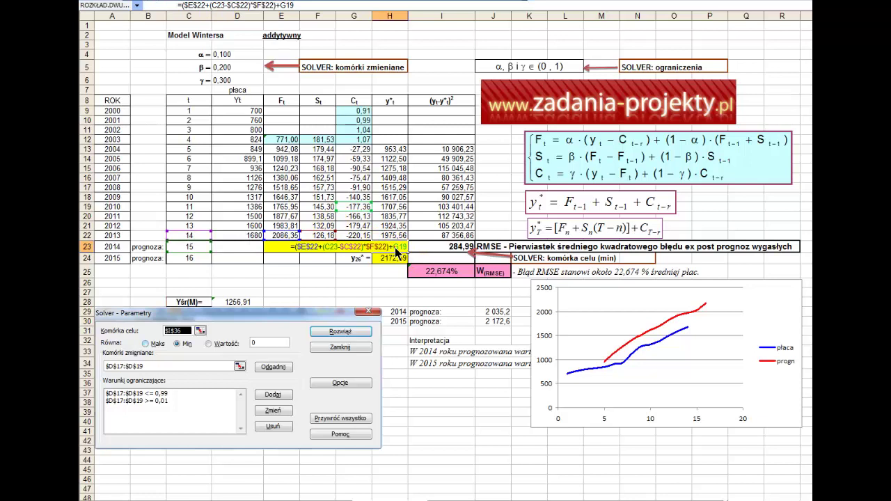
left_click(357, 208)
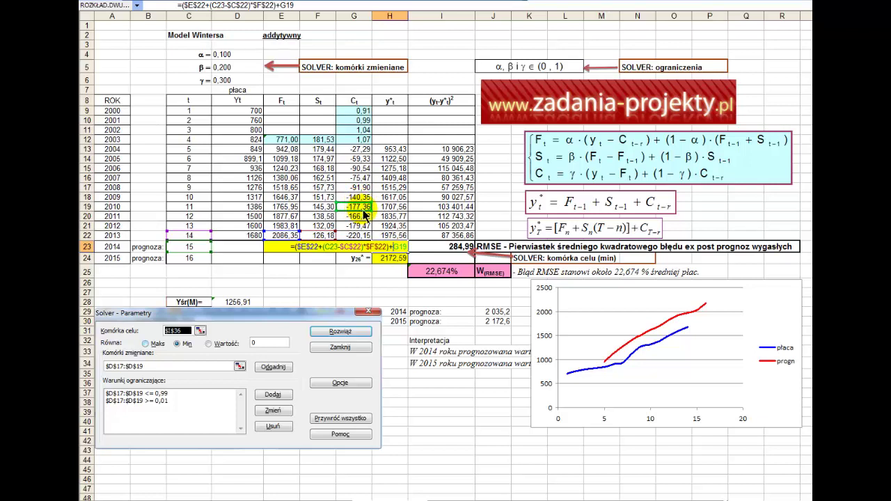
key("Escape")
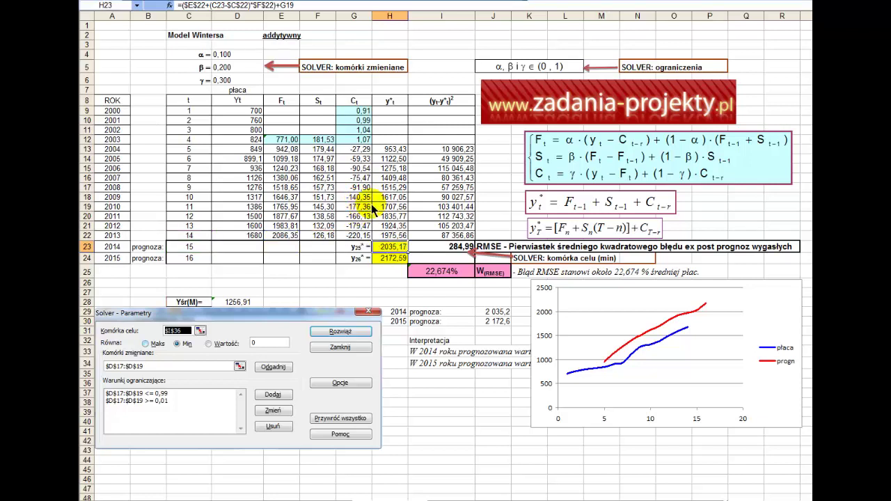
double_click(389, 246)
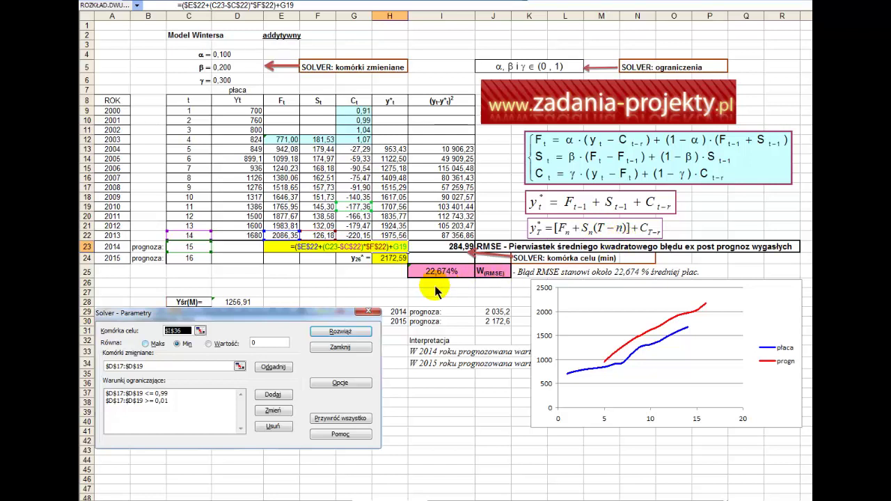
key("Escape")
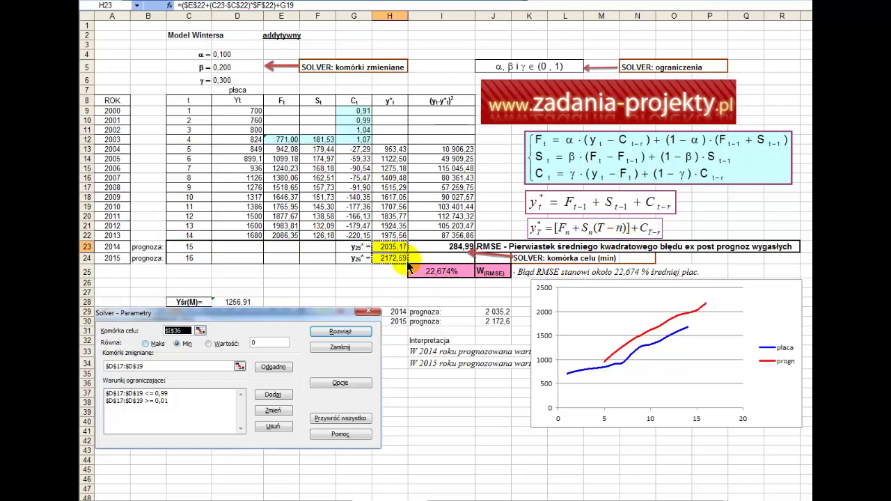
left_click(400, 259)
double_click(399, 263)
key("Escape")
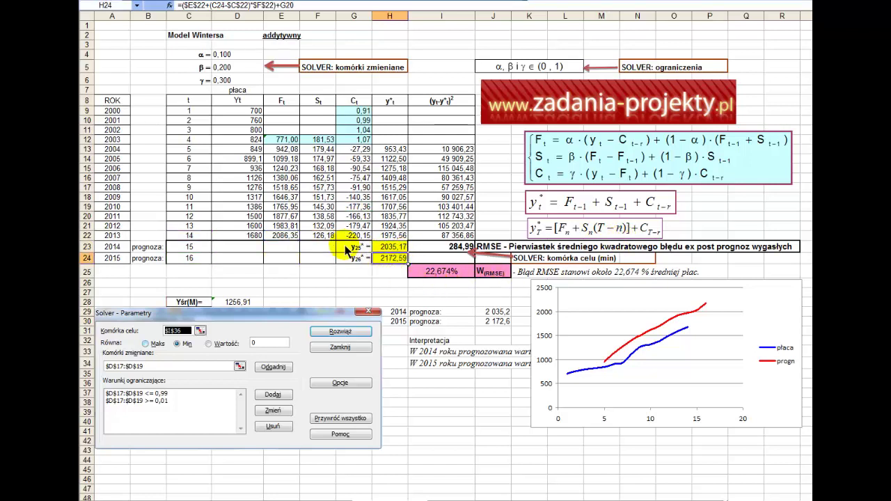
left_click(188, 250)
left_click_drag(189, 250, 188, 257)
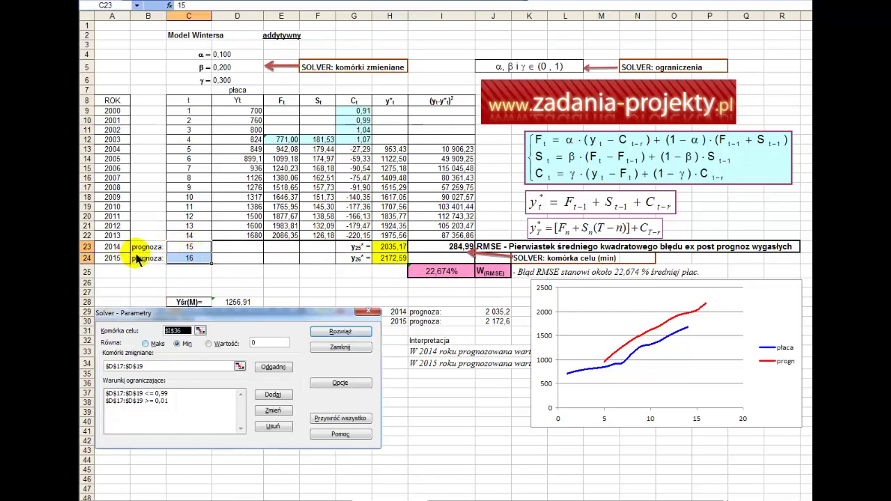
left_click(383, 247)
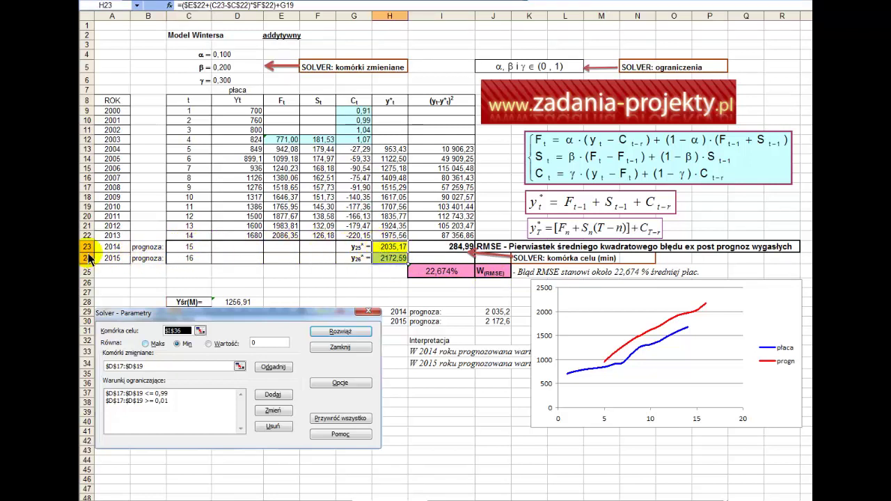
left_click_drag(114, 248, 118, 264)
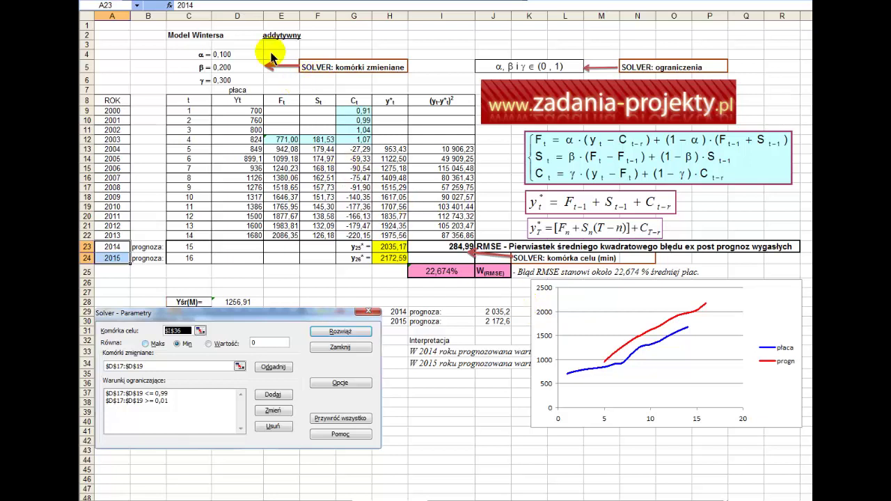
Select the smoothing constants α, β, γ (0,100, 0,200, 0,300) in D4:D6.
left_click_drag(242, 53, 236, 81)
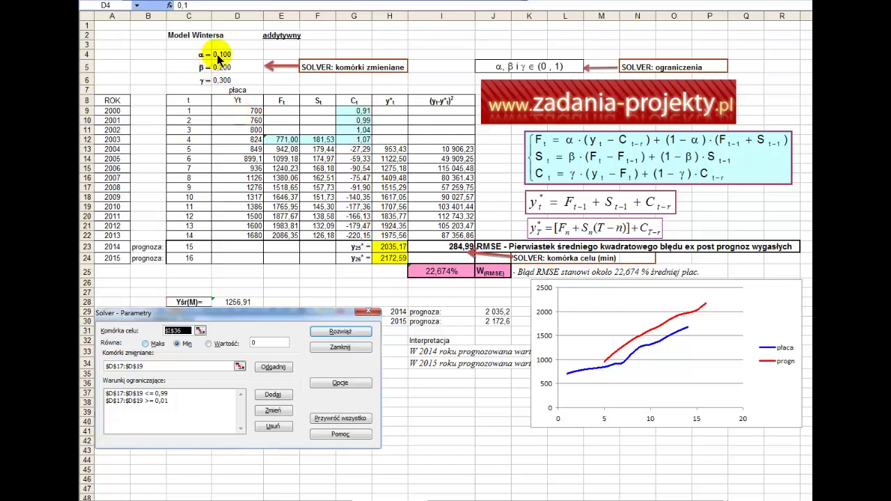
left_click_drag(234, 54, 243, 74)
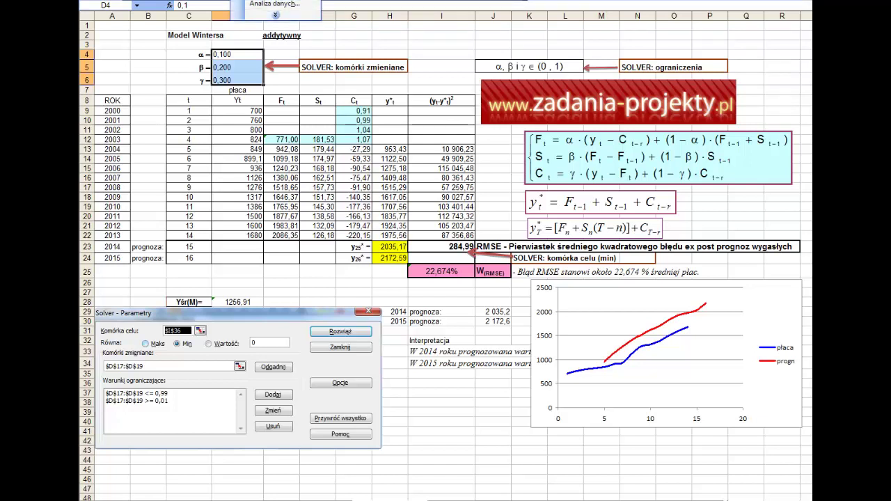
Start Solver and confirm the target cell $I$23 holding RMSE.
left_click(275, 2)
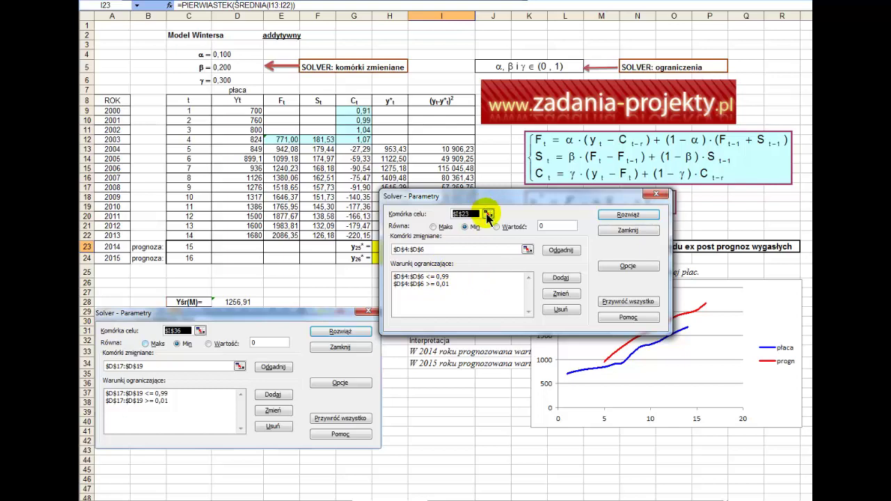
left_click_drag(491, 197, 621, 201)
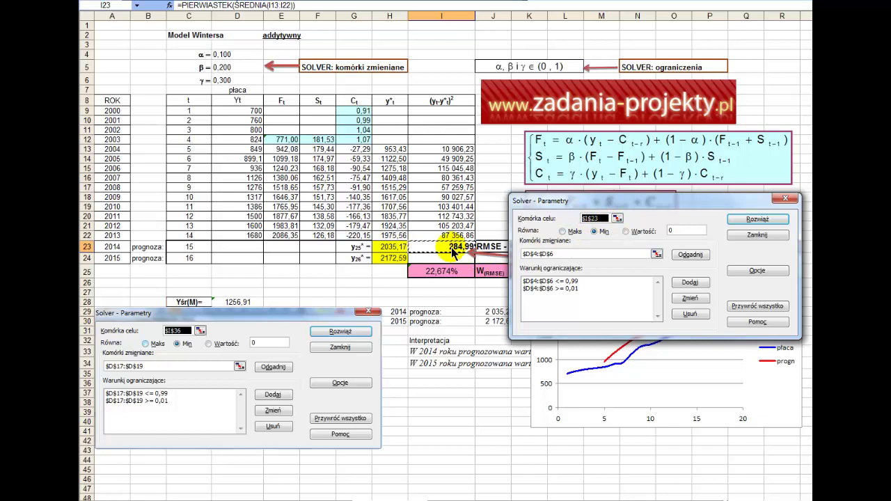
left_click(454, 253)
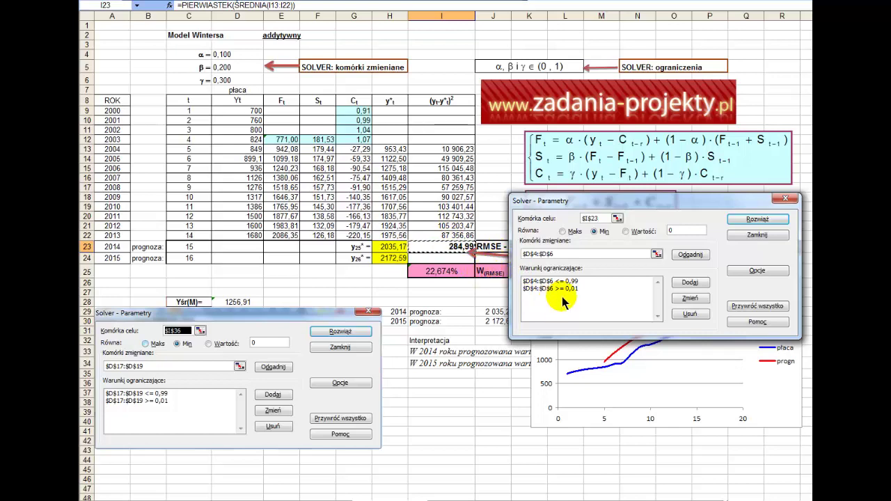
Review the 0,99 upper-bound and 0,01 lower-bound constraints on D4:D6 without changes.
left_click(571, 283)
left_click(689, 298)
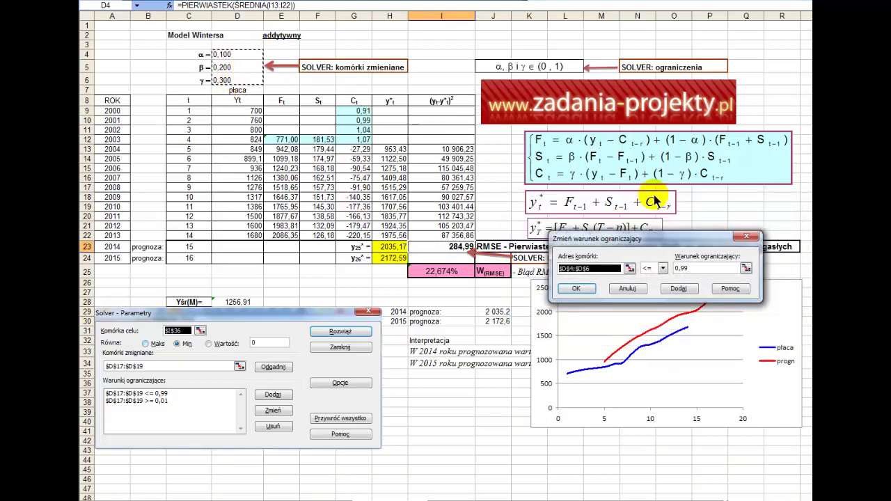
left_click(625, 289)
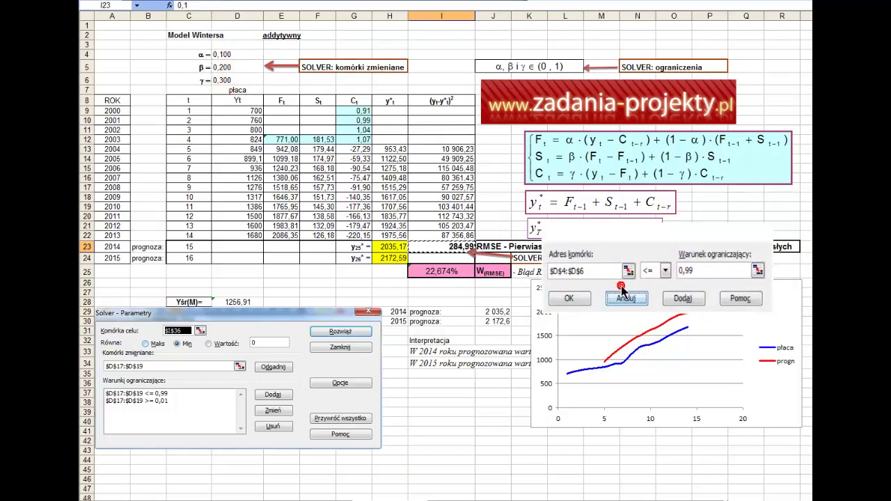
left_click(571, 289)
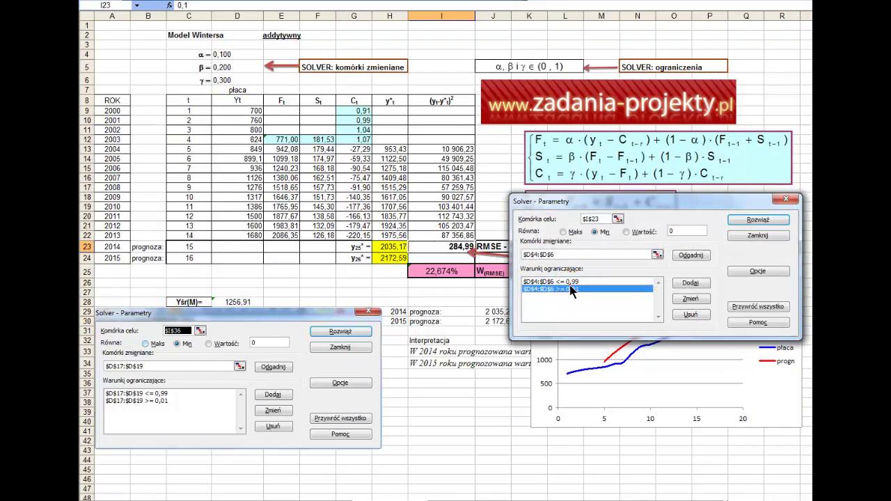
left_click(690, 299)
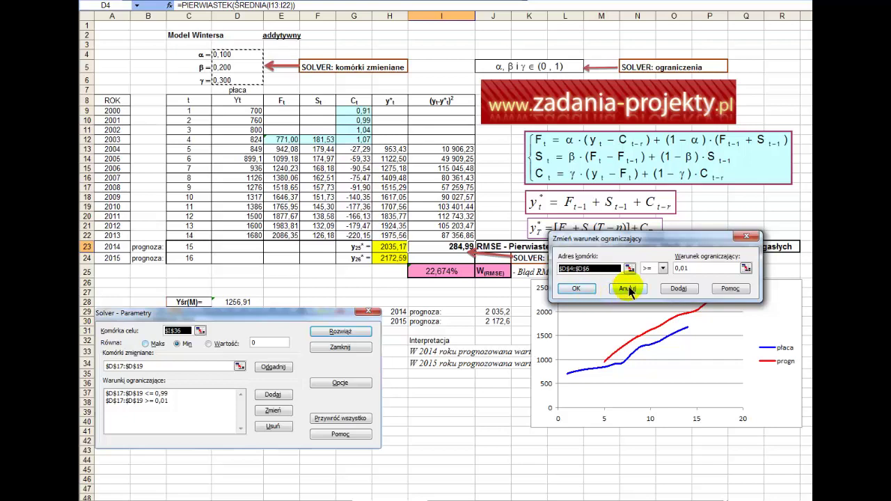
left_click(627, 289)
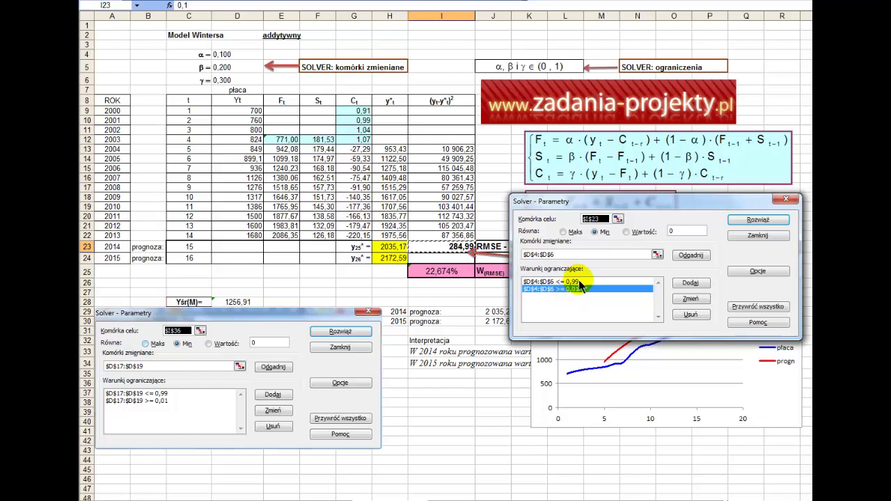
Run Solver to minimise RMSE, keeping the solution with an Answer Report.
left_click(755, 222)
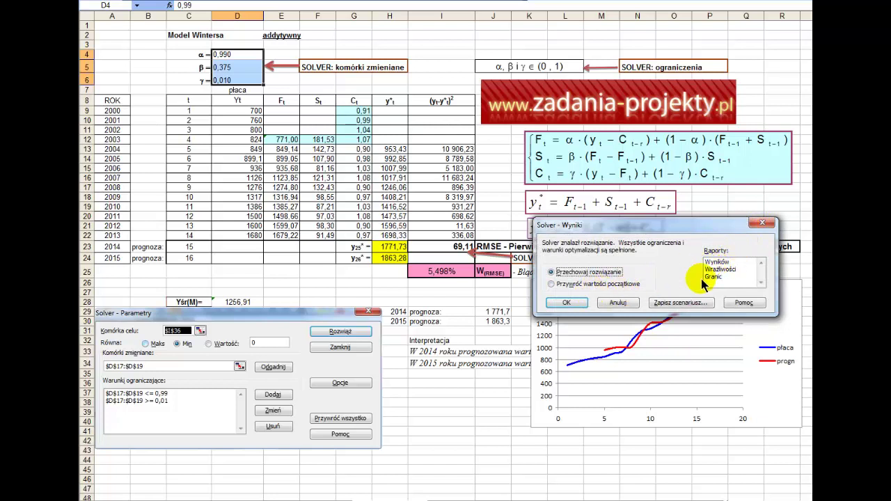
left_click(575, 307)
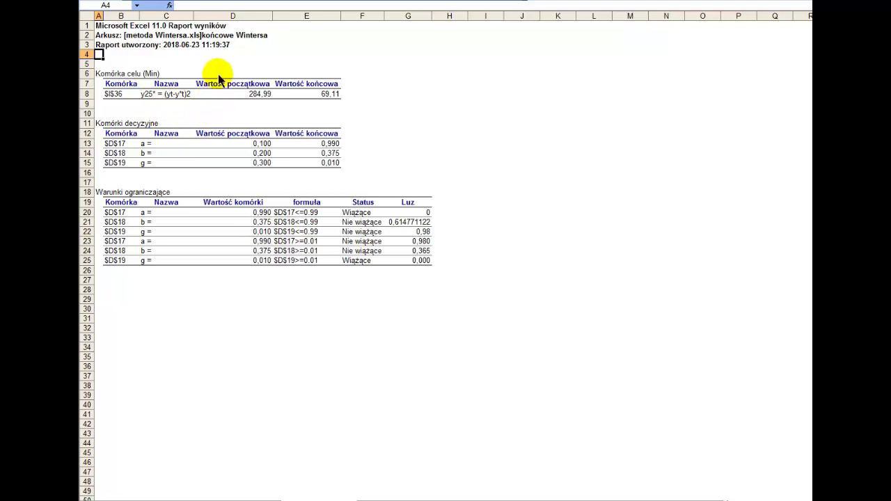
In the Answer Report, compare RMSE 284,99 vs 69,11 and original vs optimised α, β, γ.
left_click(264, 95)
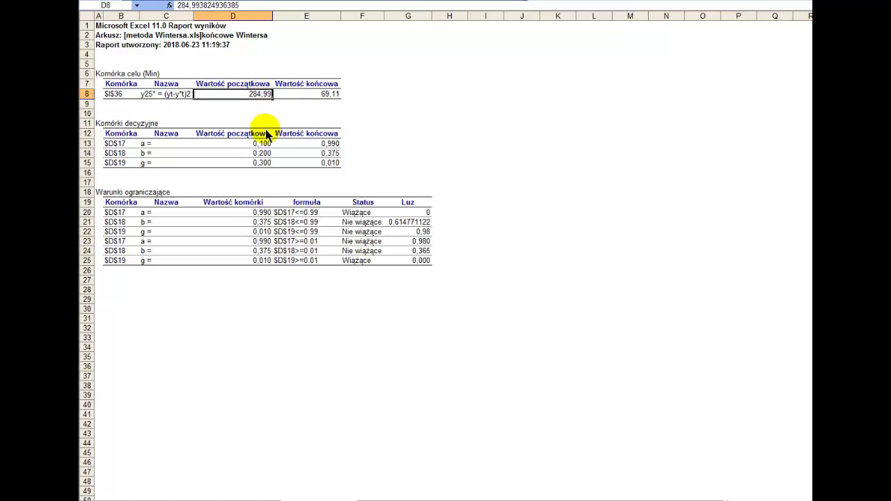
left_click(326, 95)
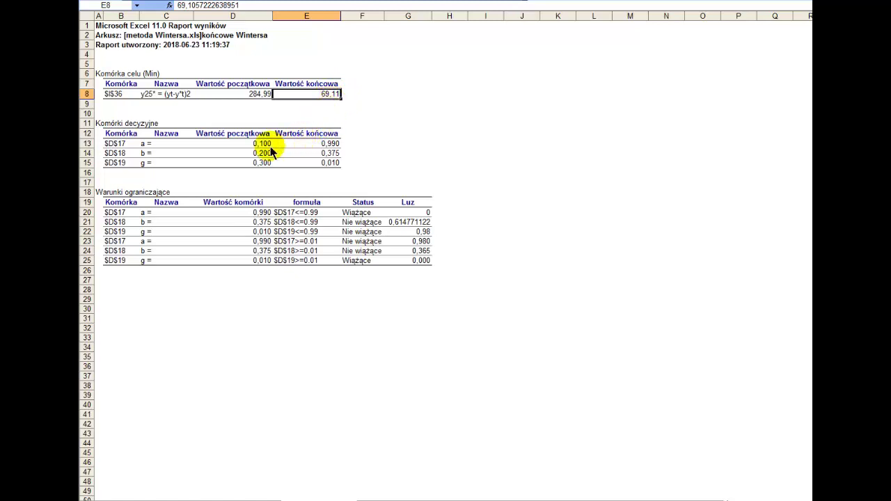
left_click_drag(268, 144, 271, 167)
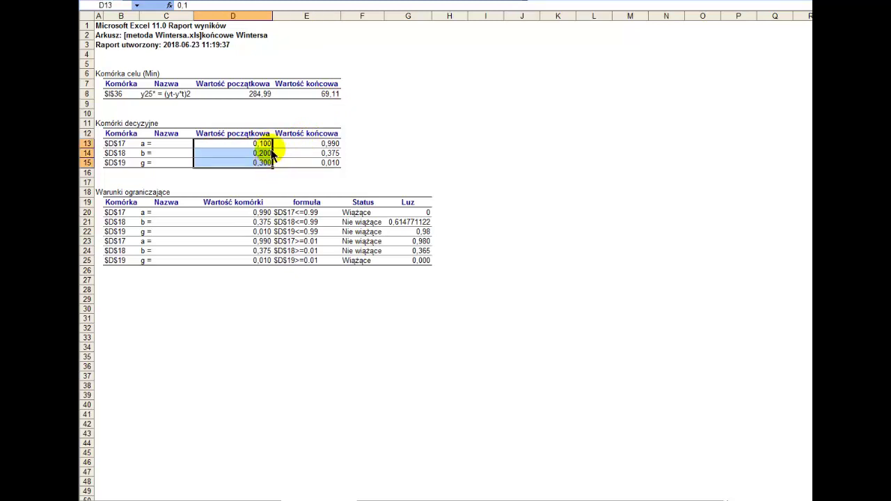
left_click_drag(319, 143, 319, 162)
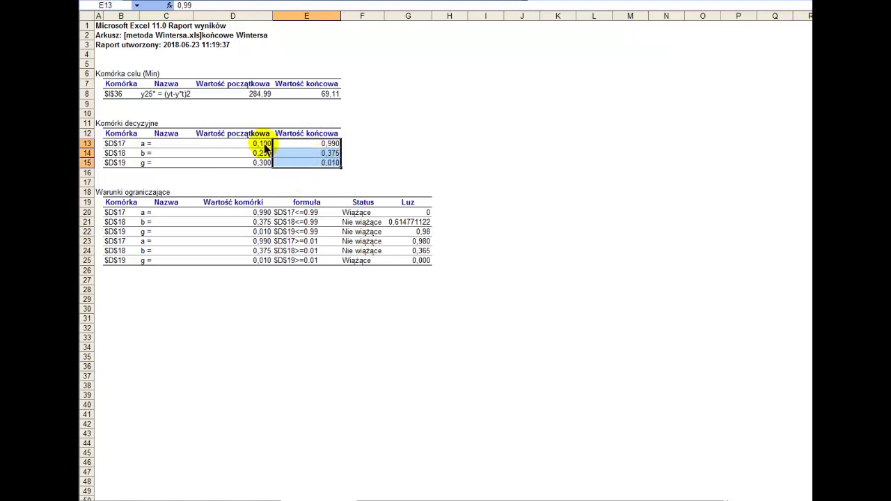
left_click_drag(260, 137, 261, 162)
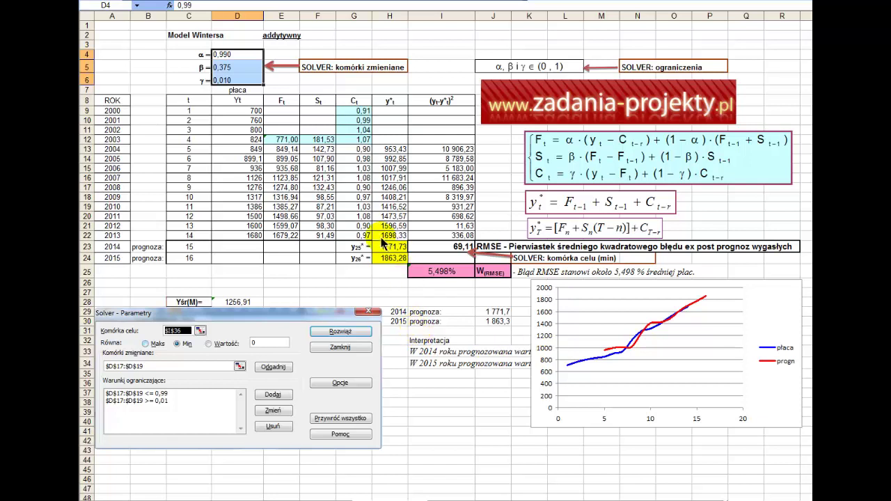
Highlight fitted values H13:H22 and observed wages, then enter the contact e-mail in I42.
left_click_drag(383, 237, 393, 149)
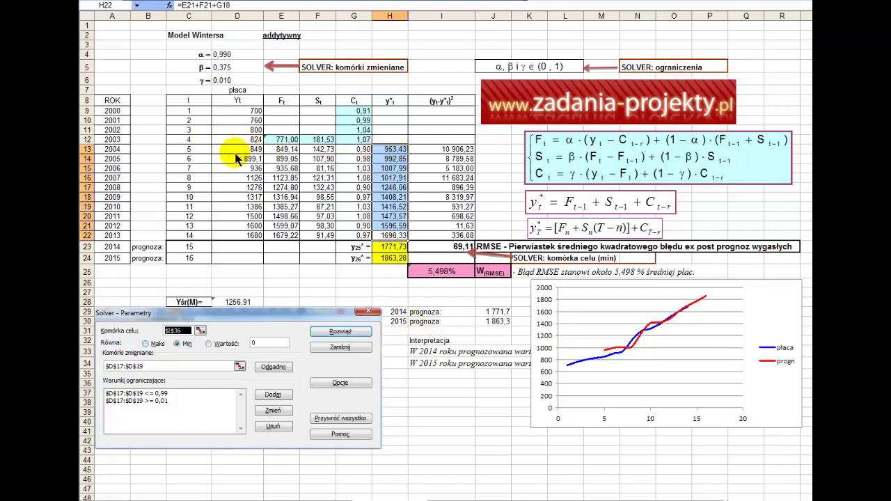
left_click_drag(237, 235, 236, 101)
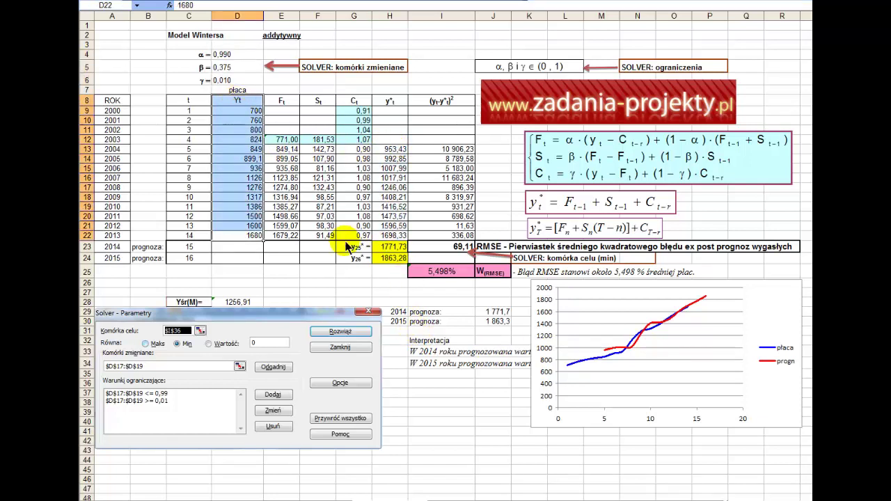
left_click(421, 441)
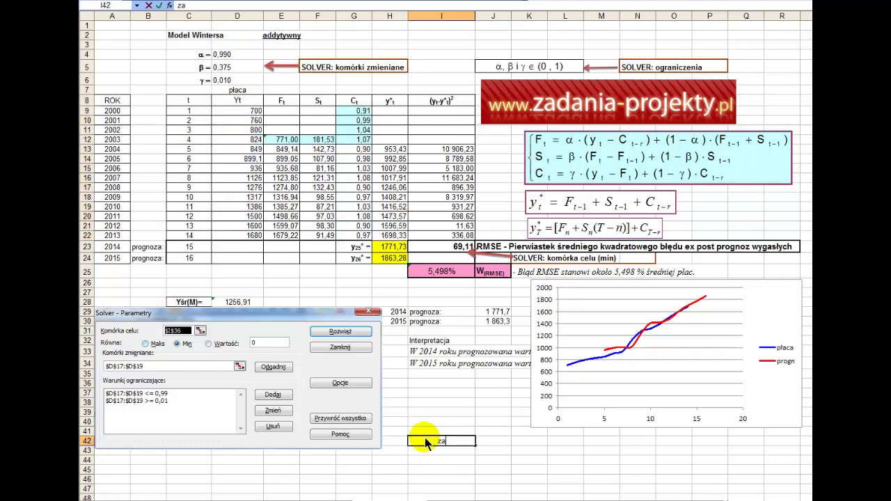
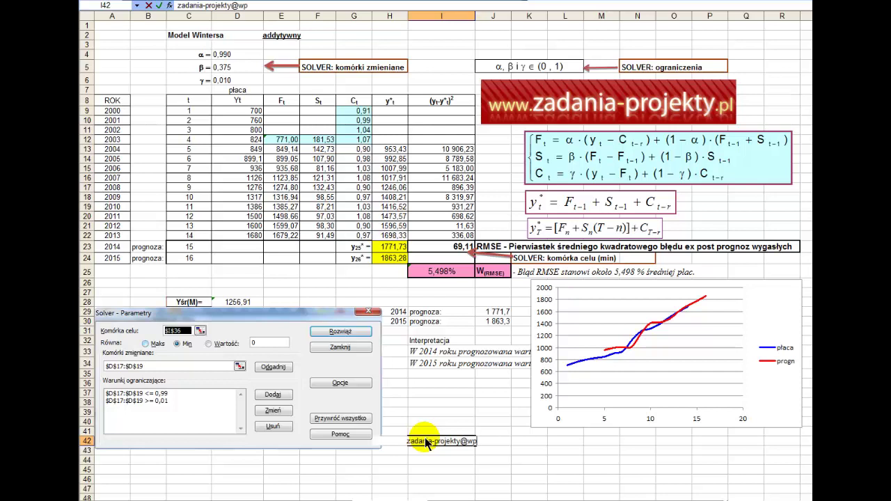
key("Return")
Make the e-mail address in I42 bold.
left_click(427, 443)
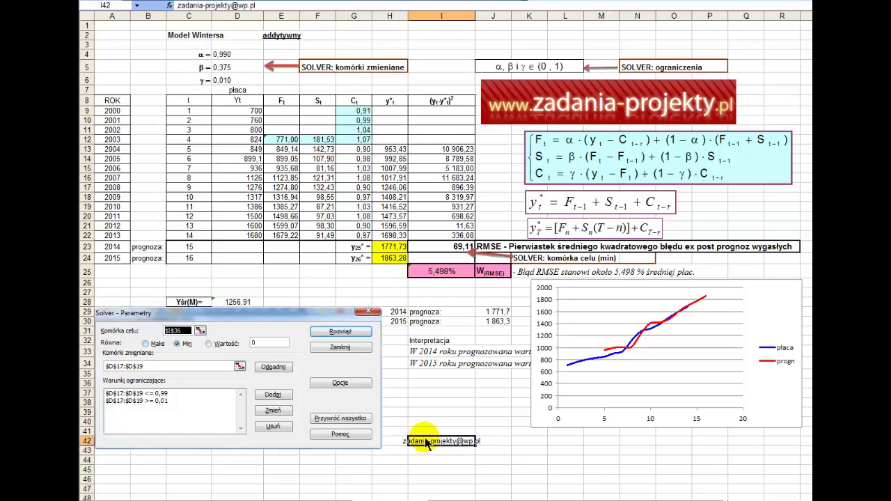
key("ctrl+b")
key("Up")
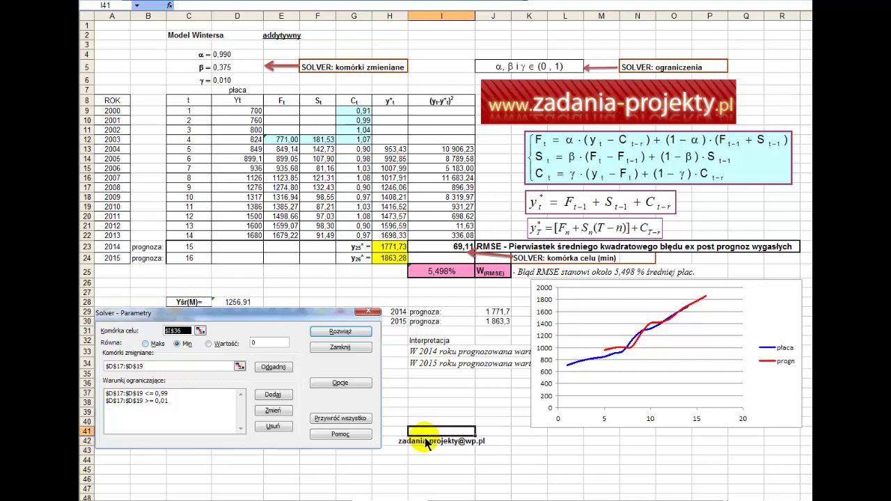